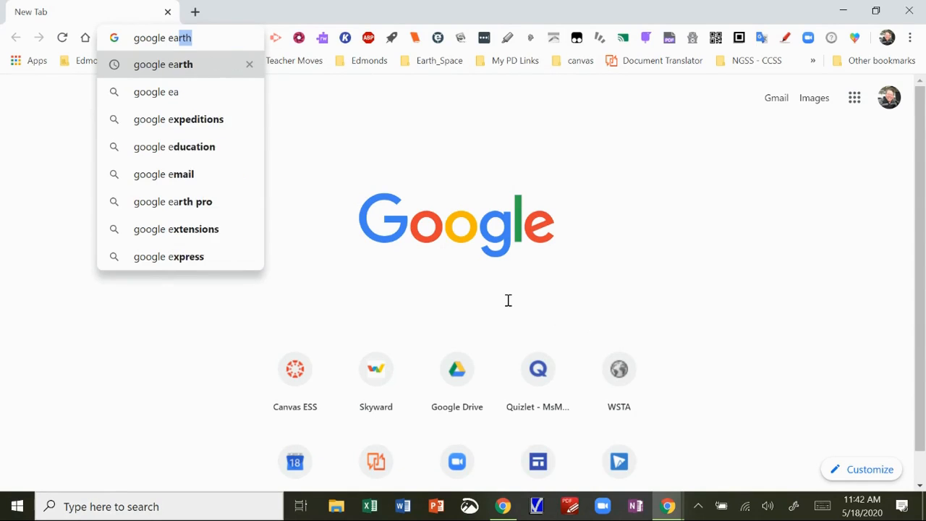
Search for 'google earth' and open Google Earth on the web from the results
text(rth)
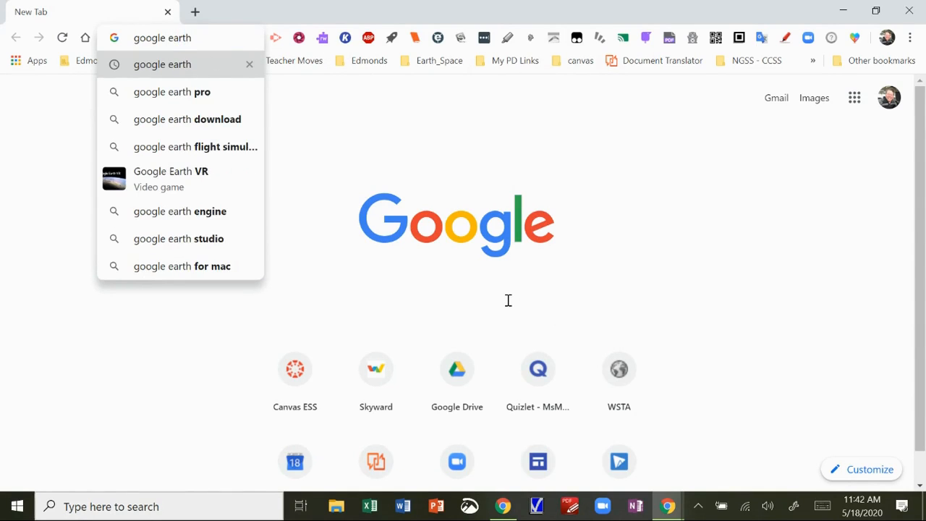
key(Return)
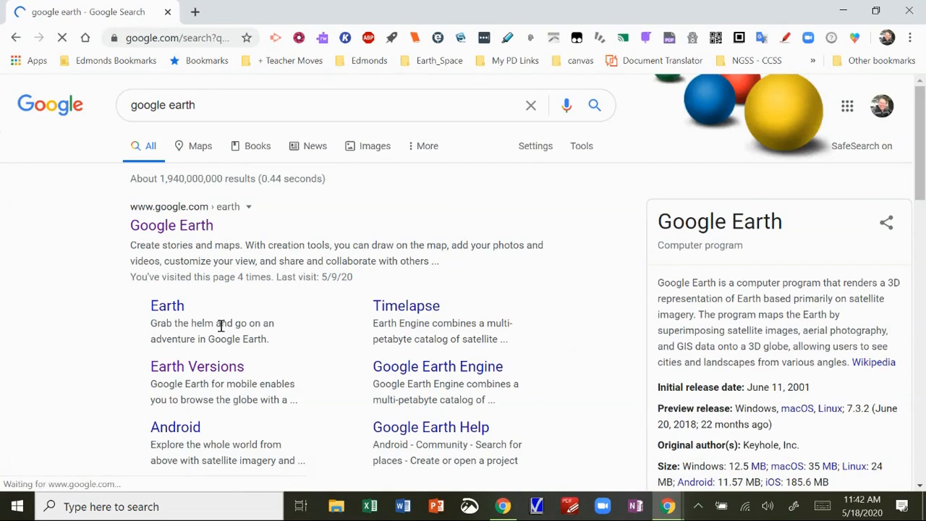
click(159, 307)
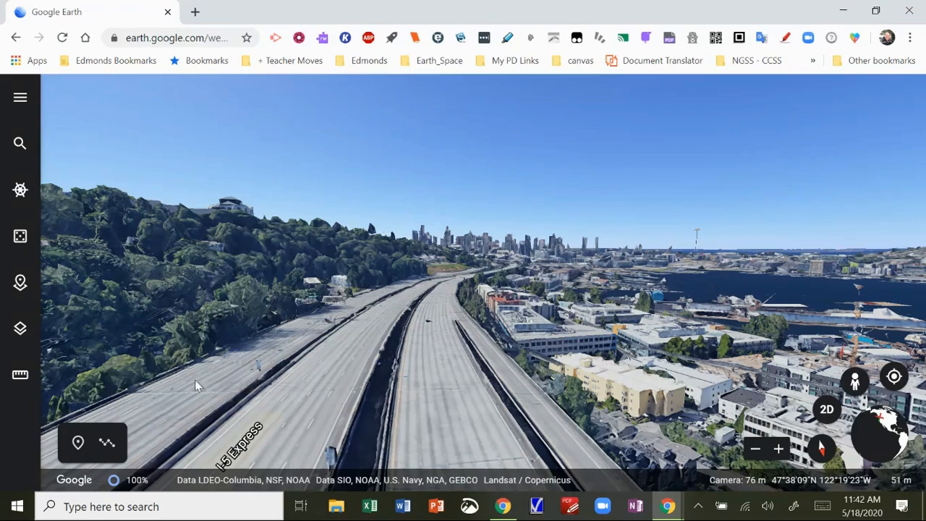
Search 'mount' and fly to Mountlake Terrace High School
click(22, 146)
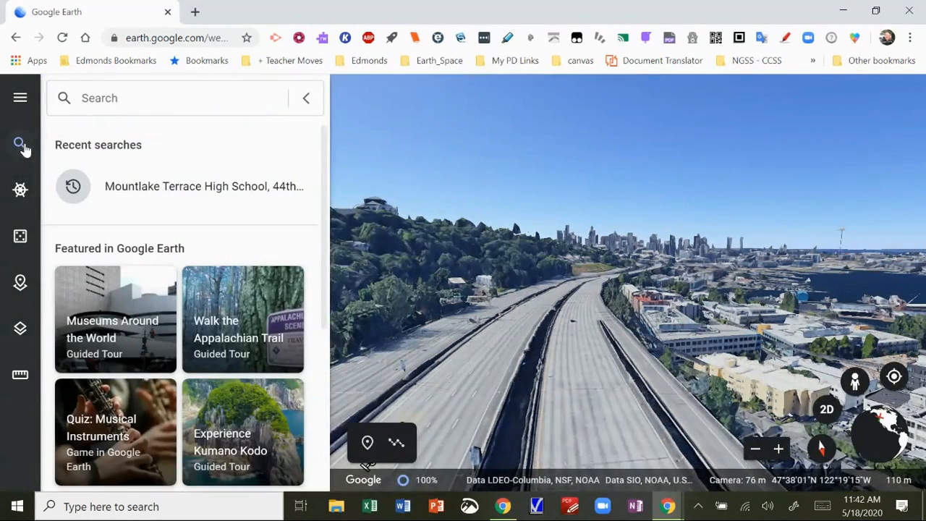
text(mount)
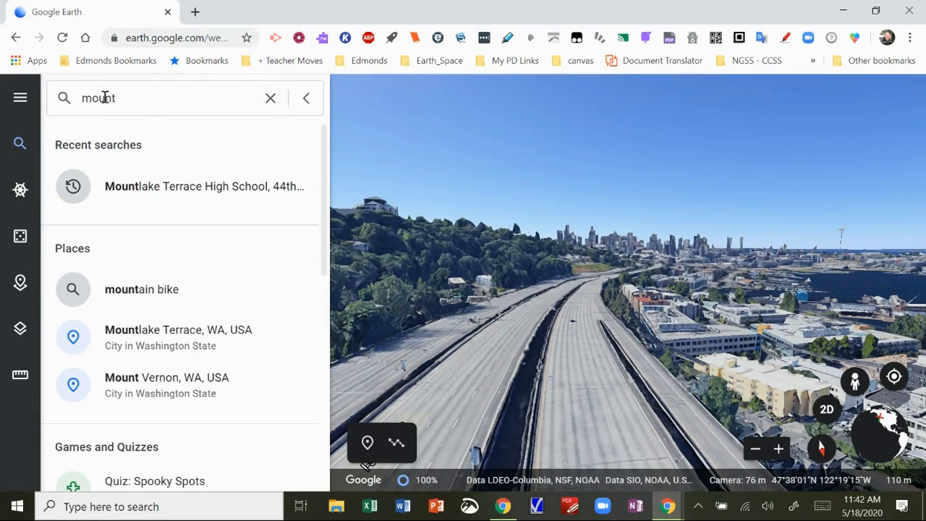
click(157, 191)
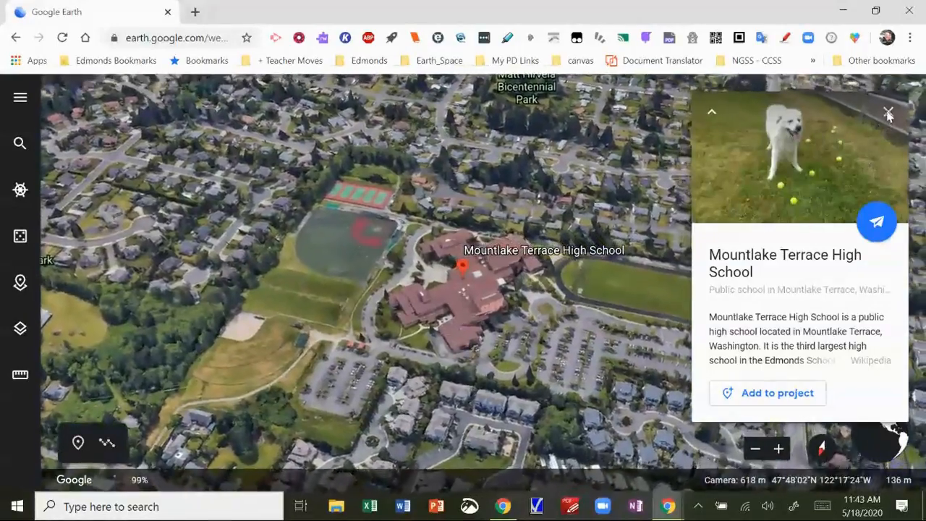
Close the school's info card and toggle the map to 2D and back to 3D
click(889, 114)
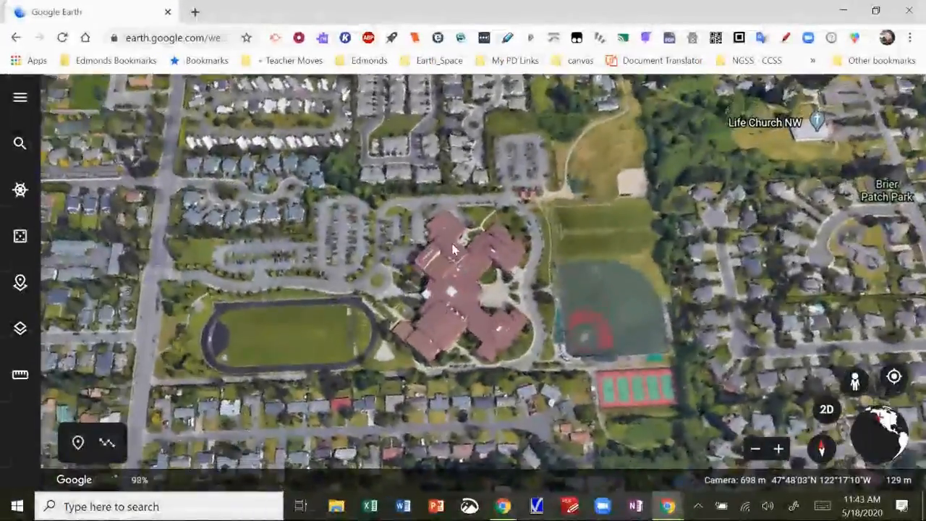
click(826, 410)
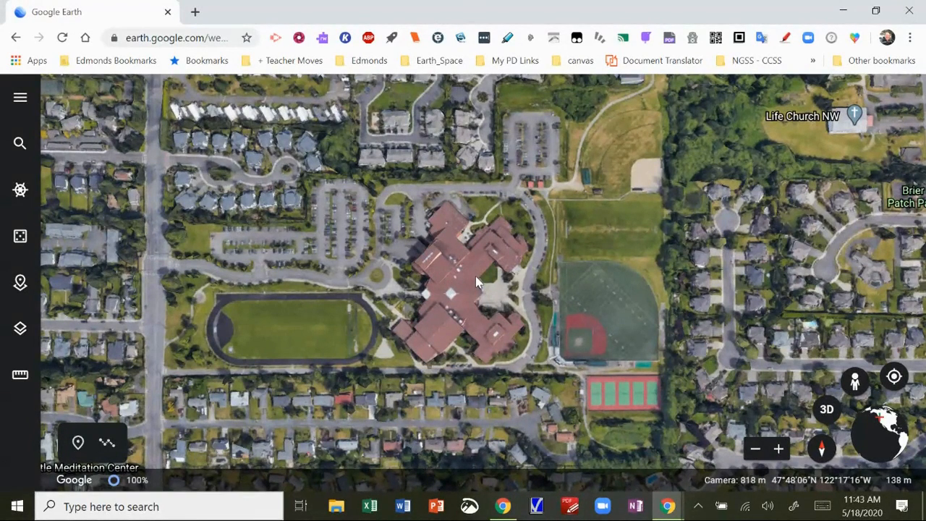
click(827, 410)
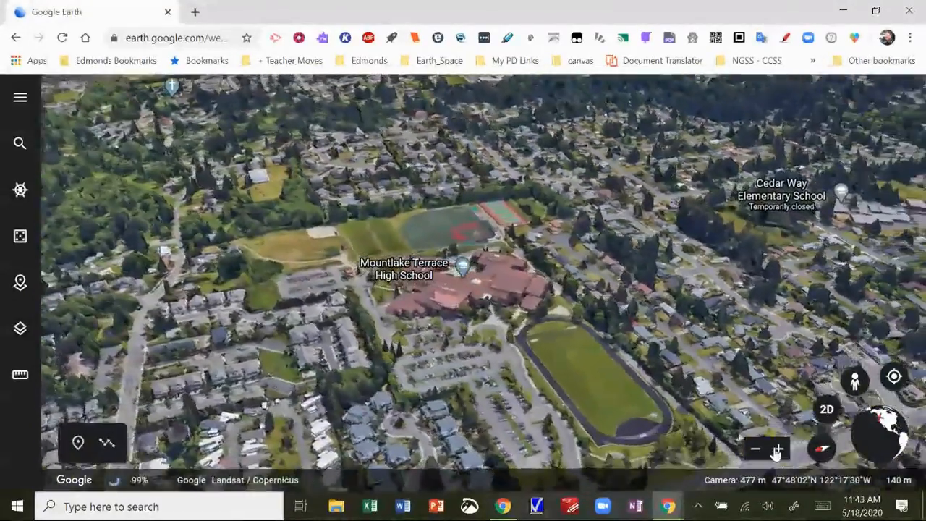
Zoom and pan to frame the school with its parking lots and nearby houses
click(778, 450)
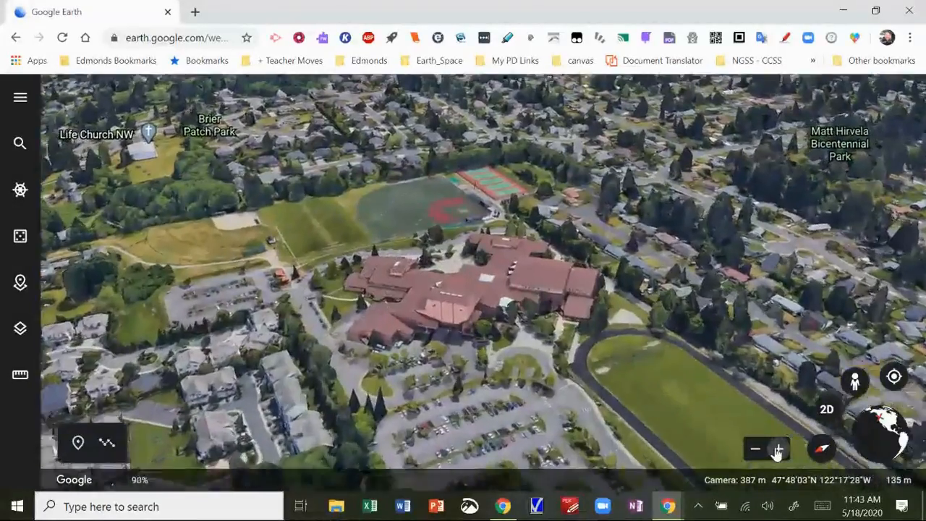
click(777, 450)
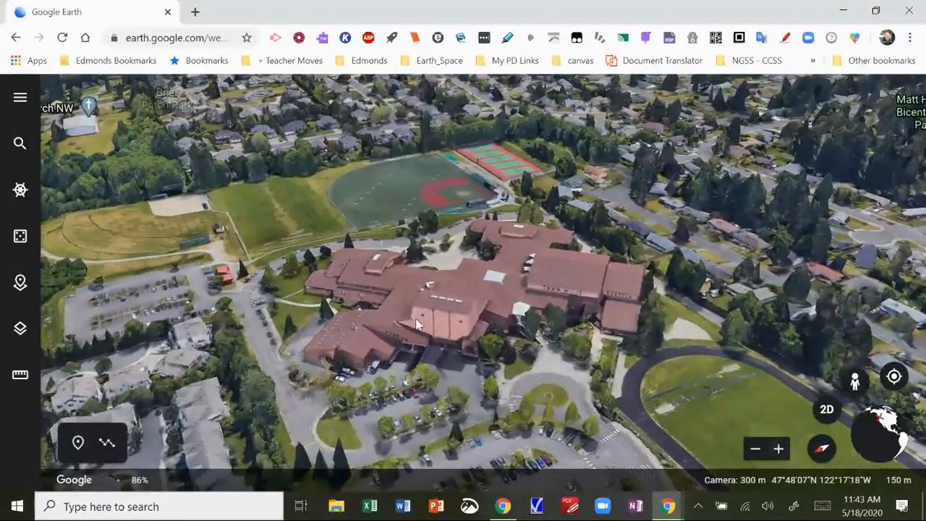
drag(418, 322, 333, 292)
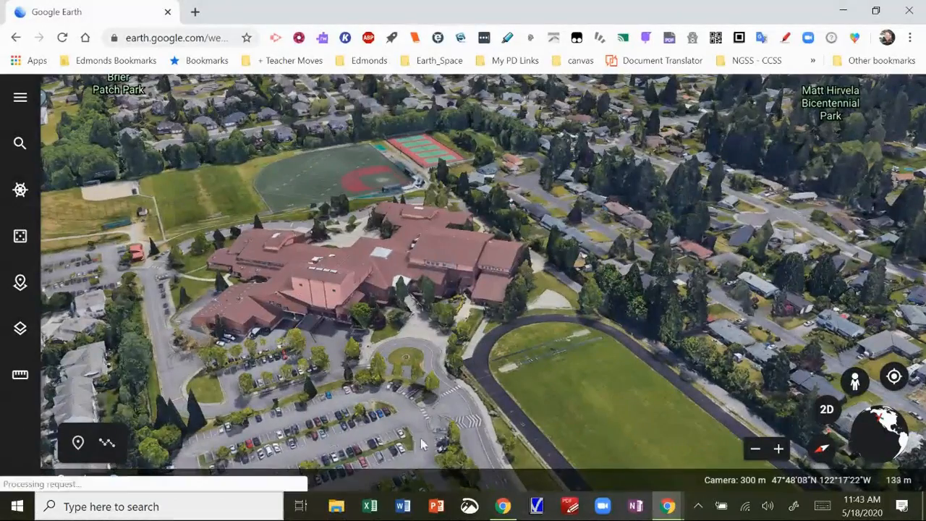
drag(626, 398, 636, 281)
scroll(634, 286, down, 2)
scroll(624, 280, down, 3)
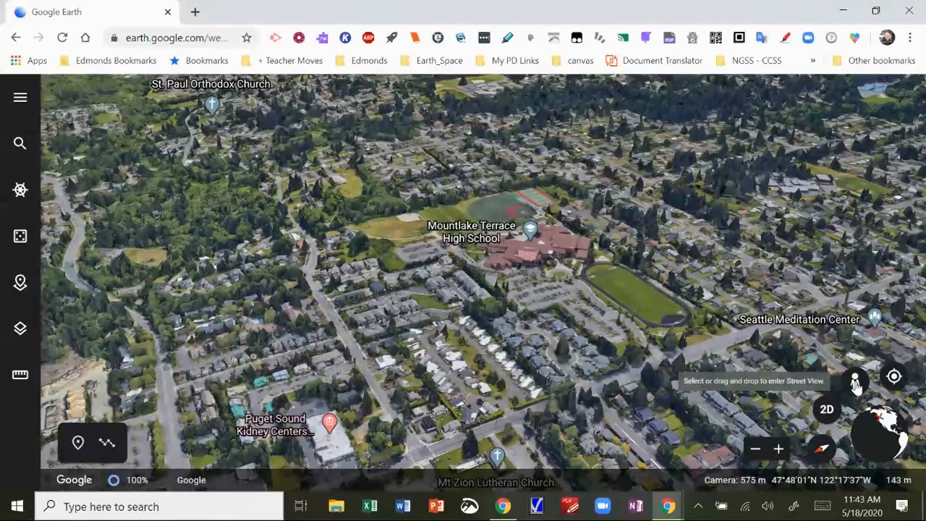
Walk Street View along the school road toward the track and entrance, then exit to aerial view
click(856, 383)
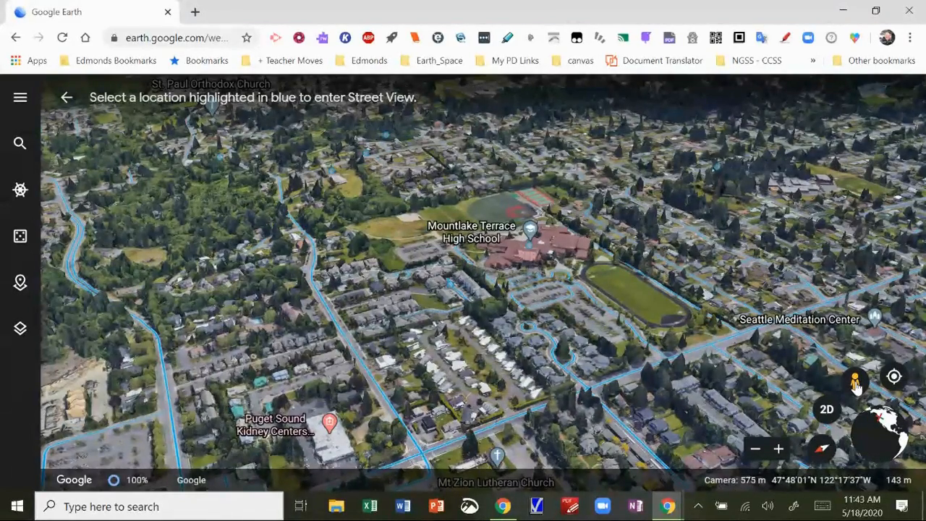
drag(858, 388, 580, 280)
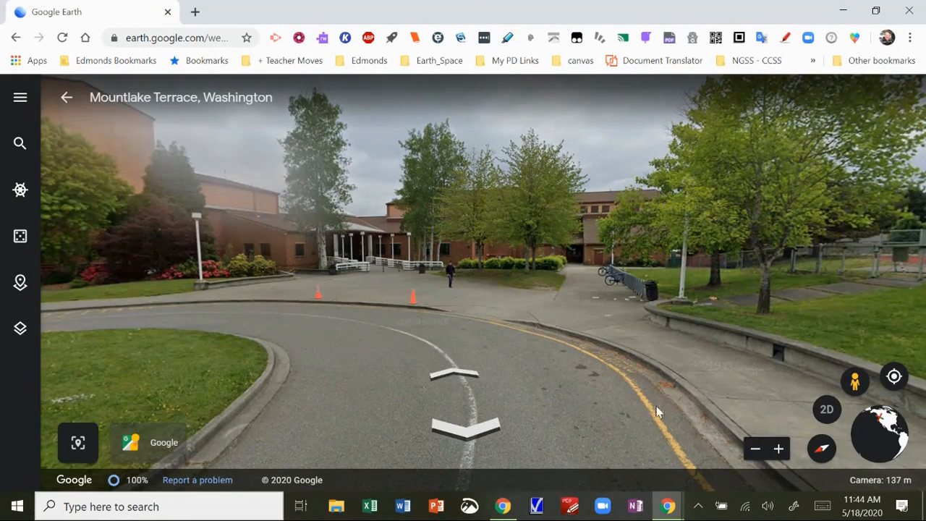
drag(460, 284, 373, 356)
click(373, 356)
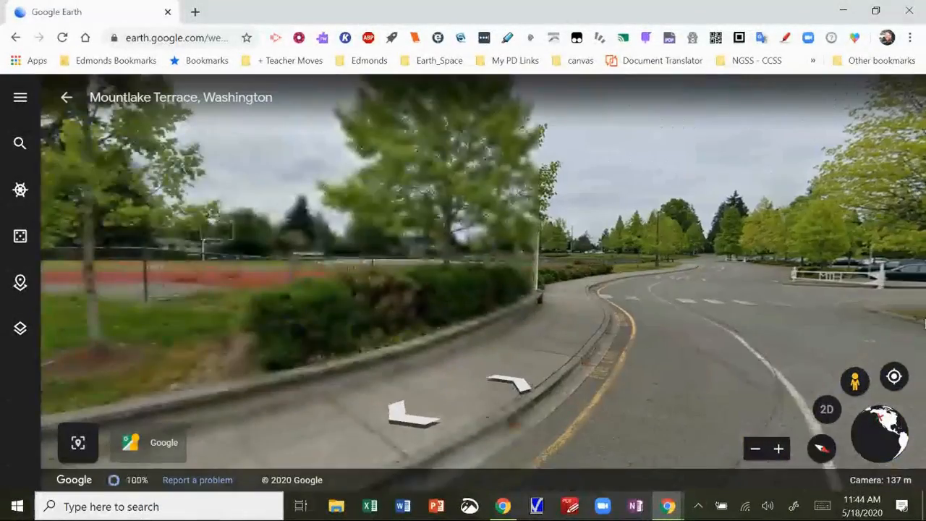
drag(201, 372, 755, 339)
drag(146, 371, 467, 376)
click(466, 377)
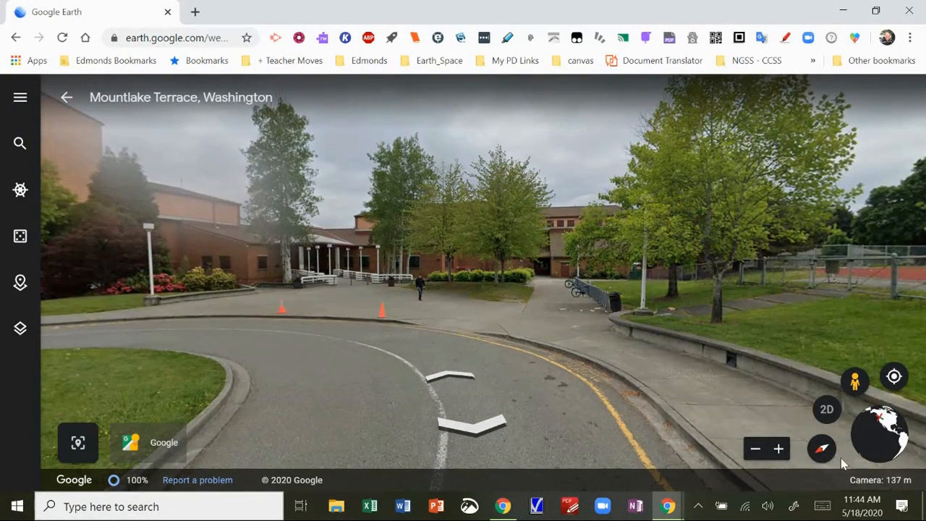
click(855, 382)
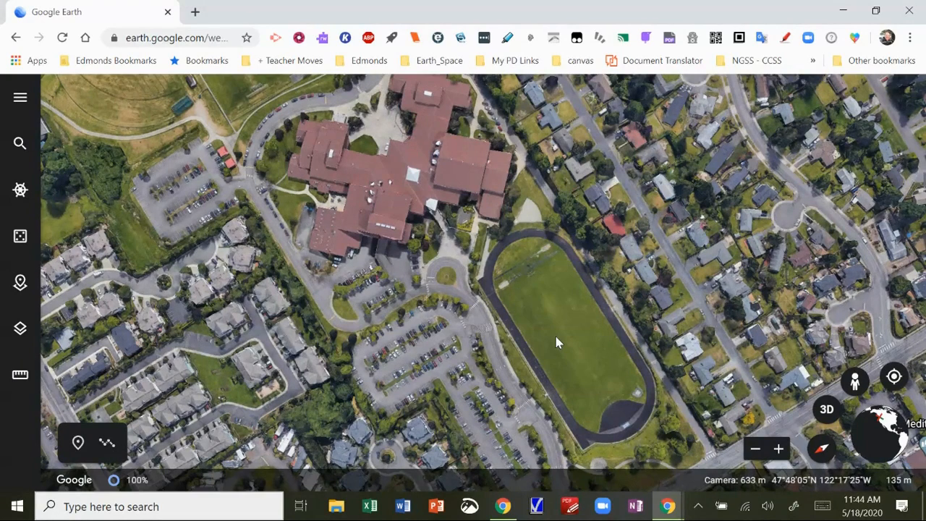
Create a new Google Drive project titled 'Exploring Google Earth Projects'
click(21, 287)
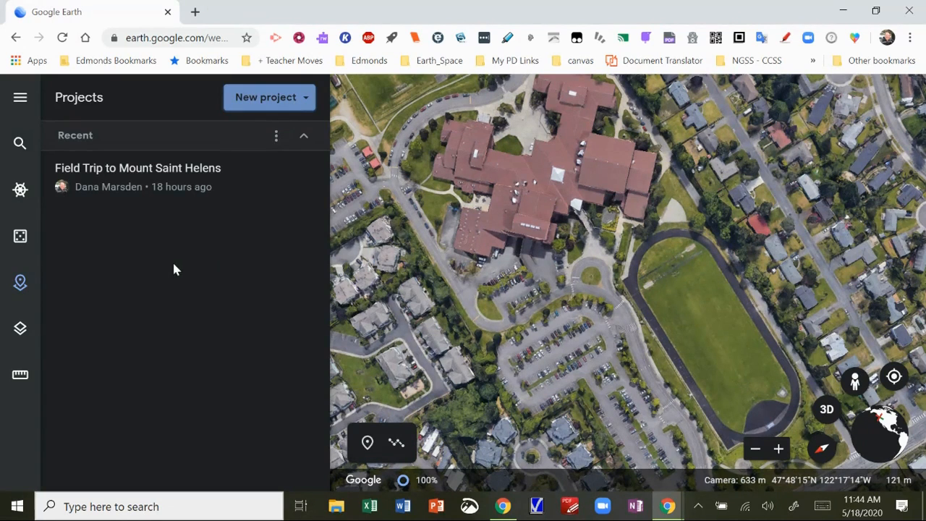
click(277, 105)
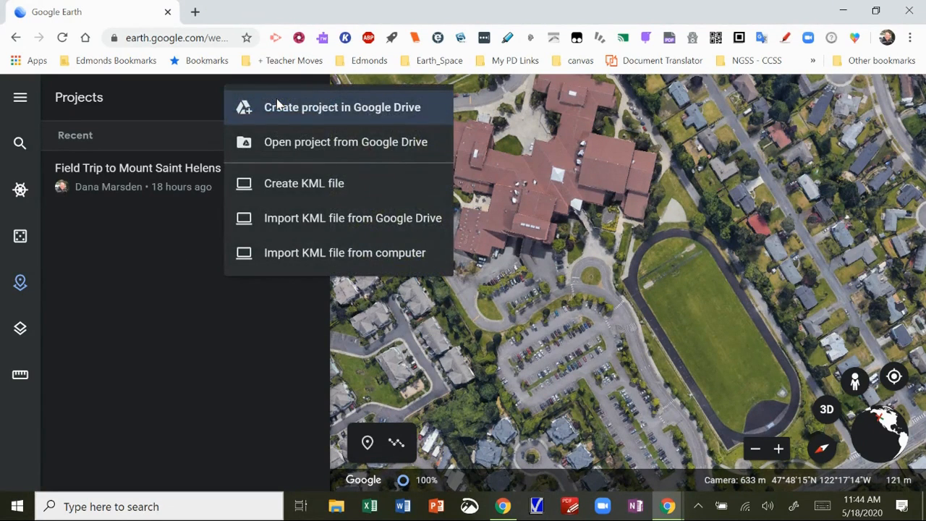
click(324, 109)
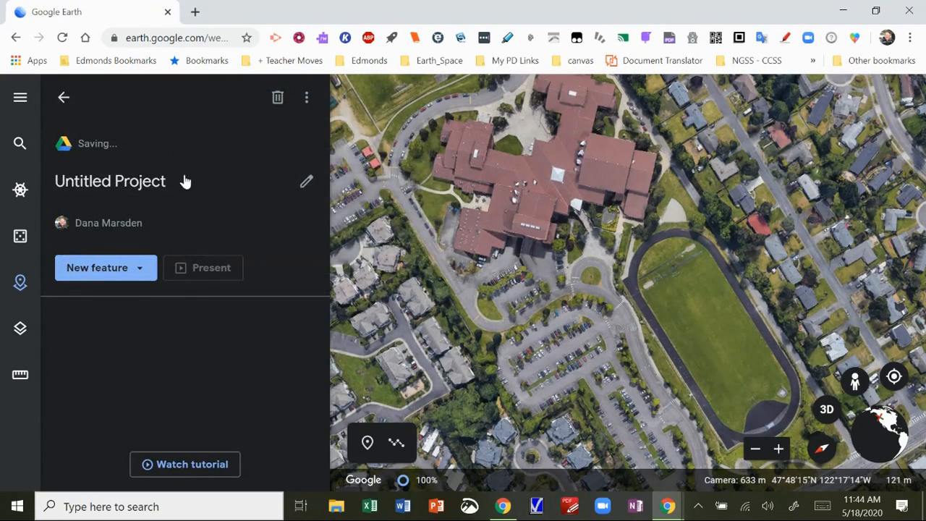
click(159, 183)
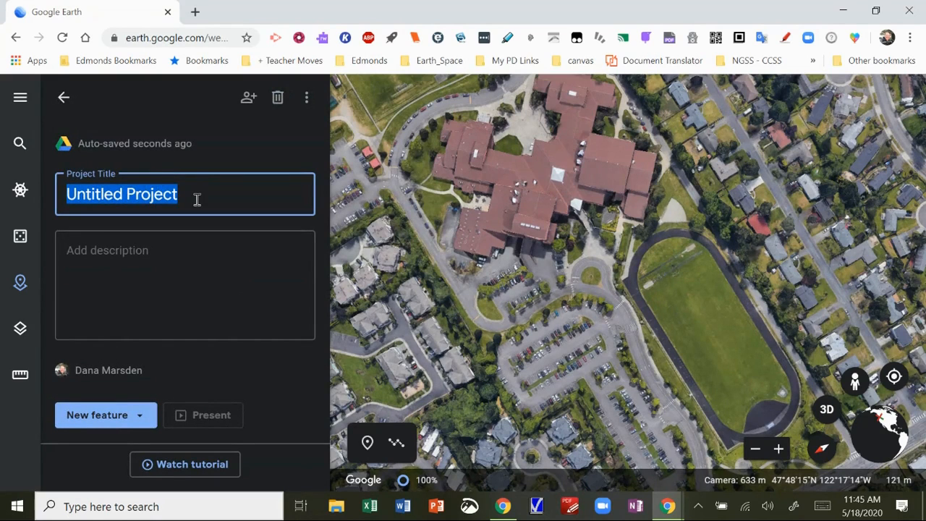
text(Expl)
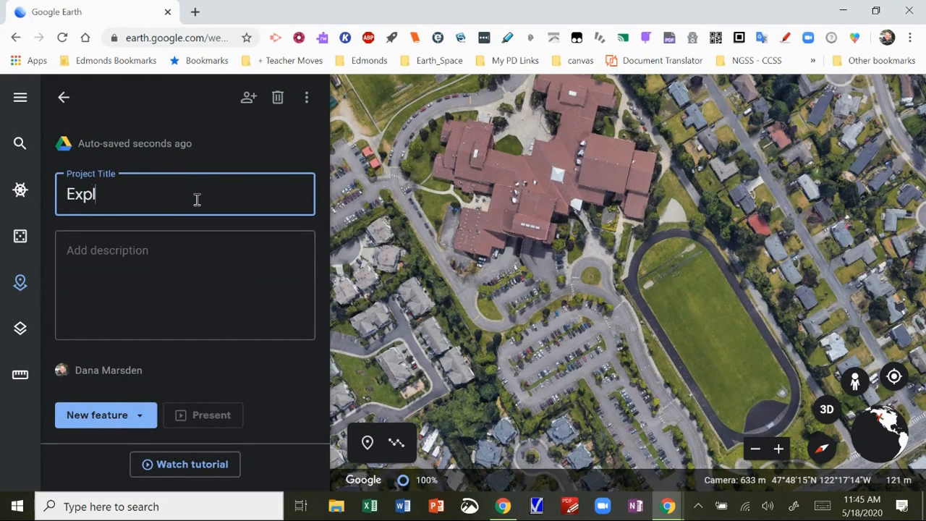
text(oring Google Earth Projects)
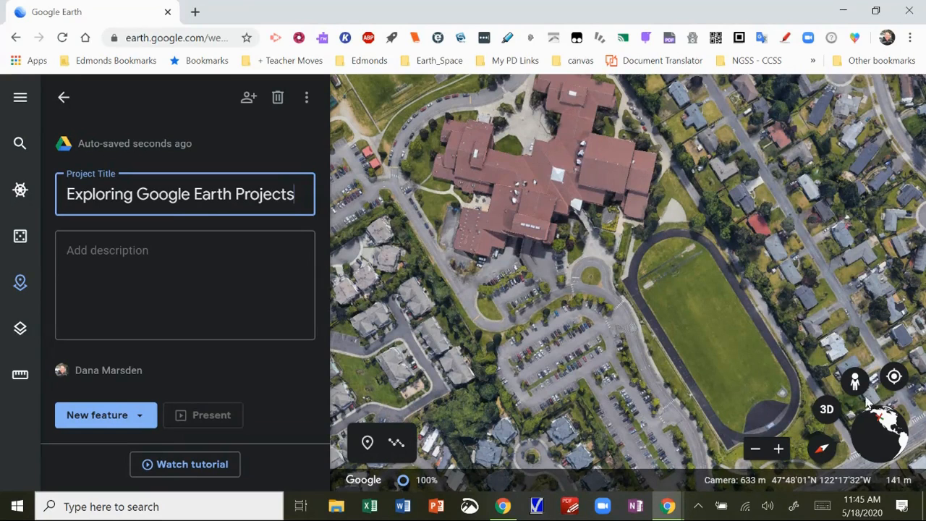
click(114, 419)
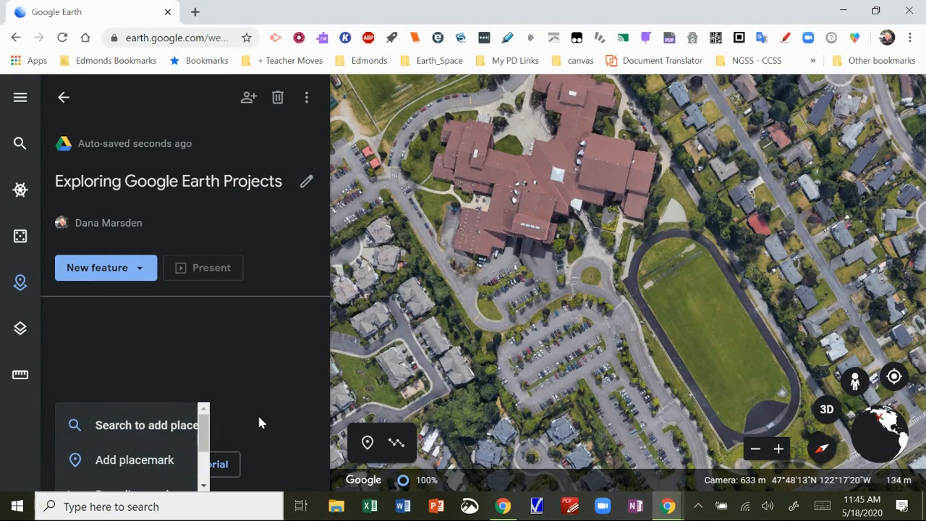
Search 'devil' and fly to Devils Tower, WY, USA
scroll(350, 373, down, 3)
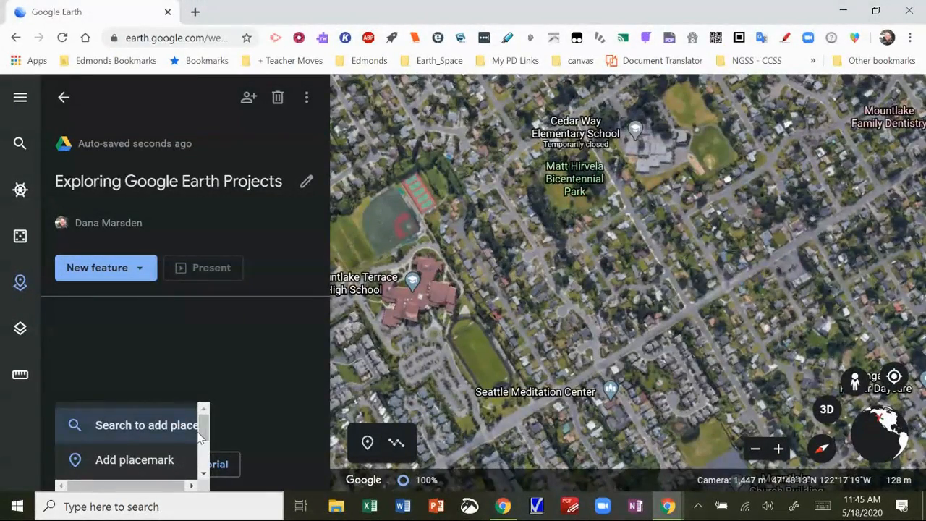
scroll(207, 432, down, 2)
scroll(210, 419, up, 2)
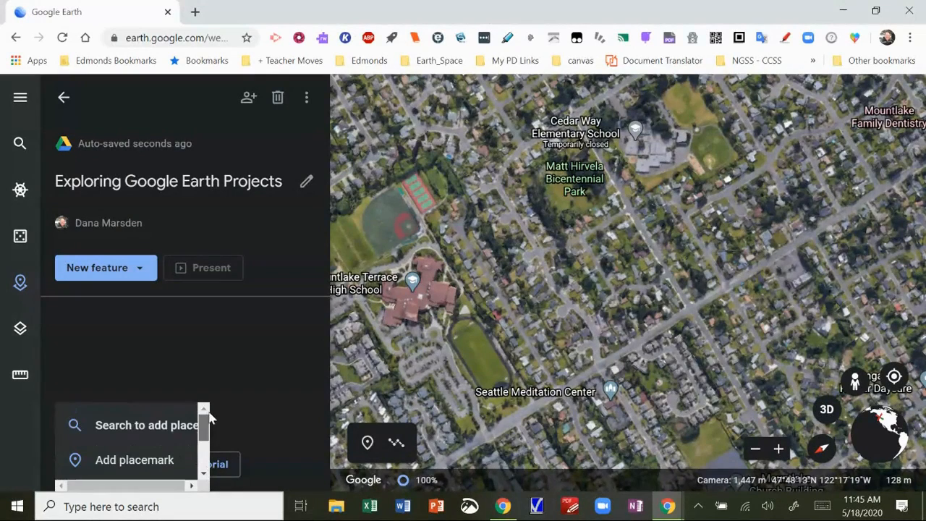
drag(209, 416, 208, 453)
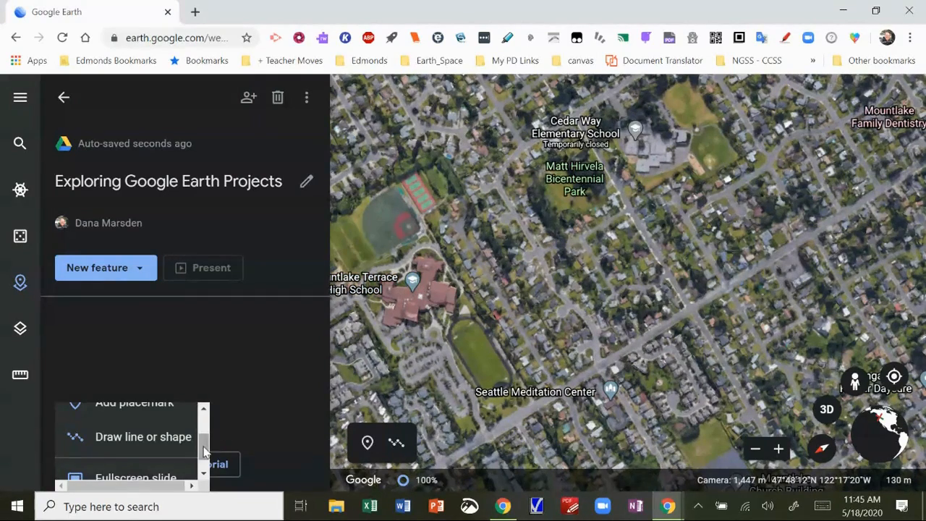
drag(206, 447, 207, 427)
click(145, 426)
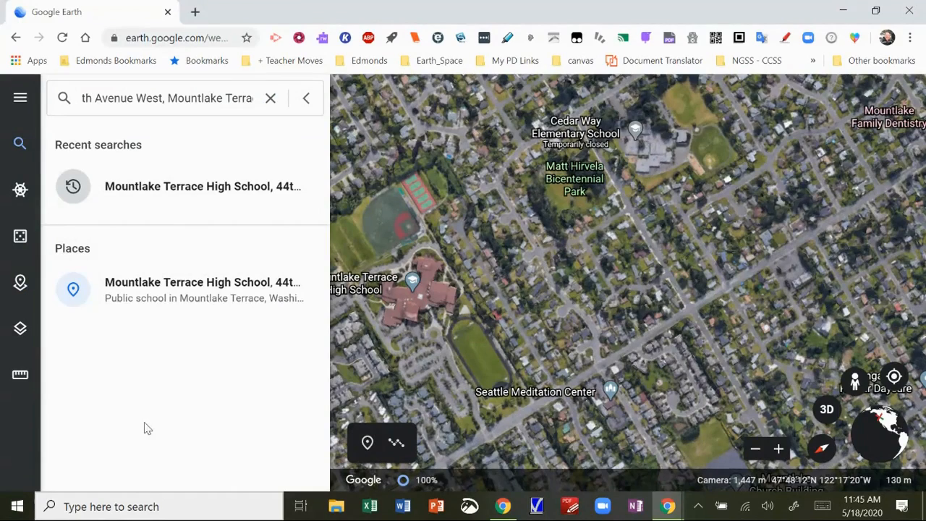
click(272, 99)
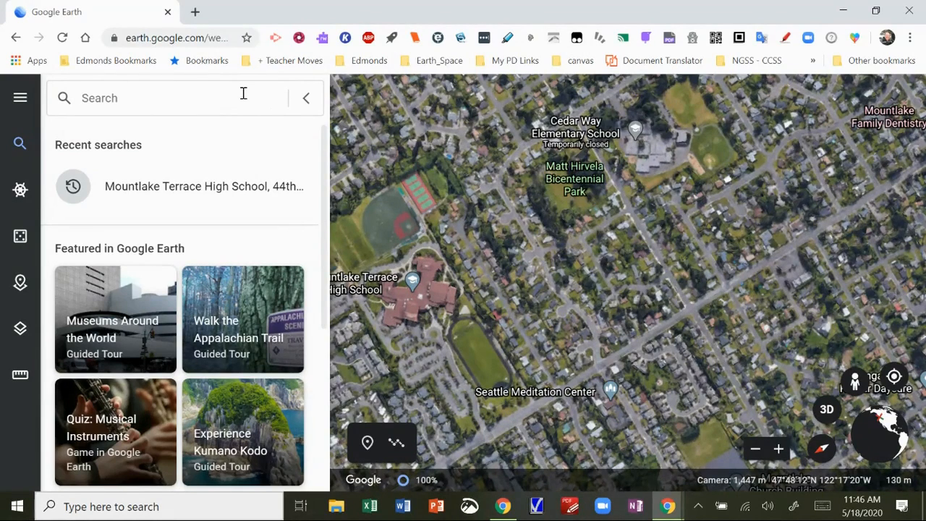
text(devil)
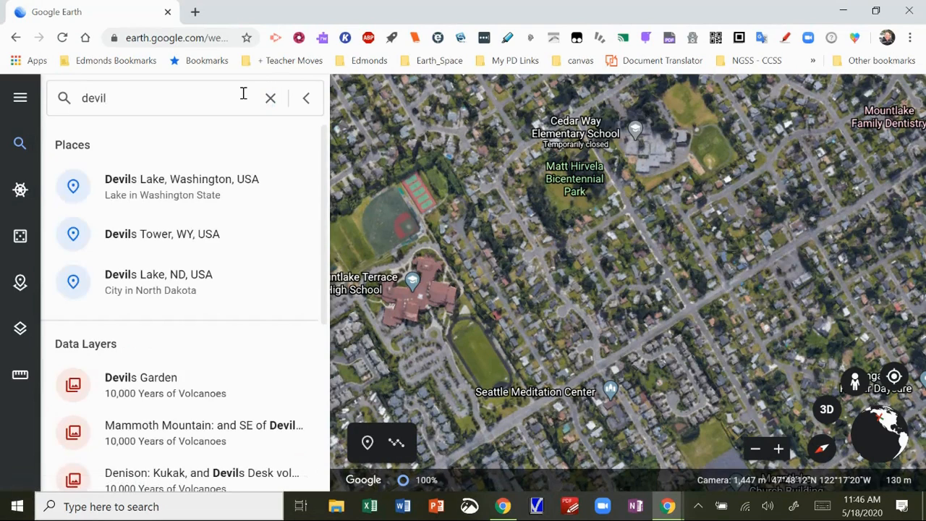
click(195, 248)
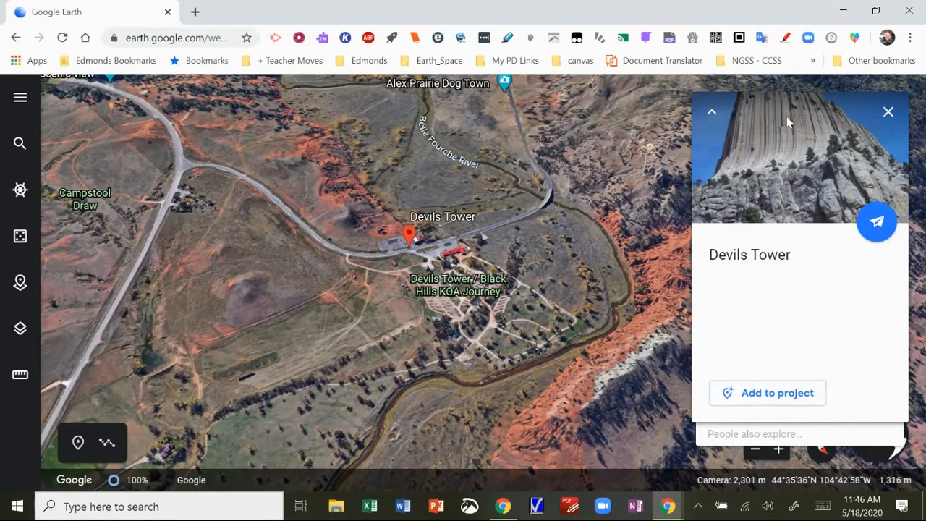
Save Devils Tower to the project and replace Google's info with editable place details
click(764, 400)
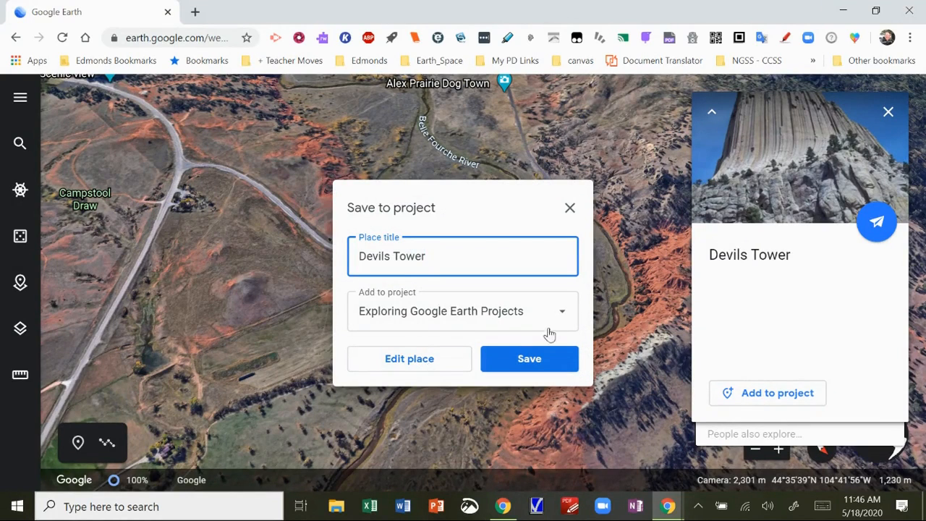
click(436, 371)
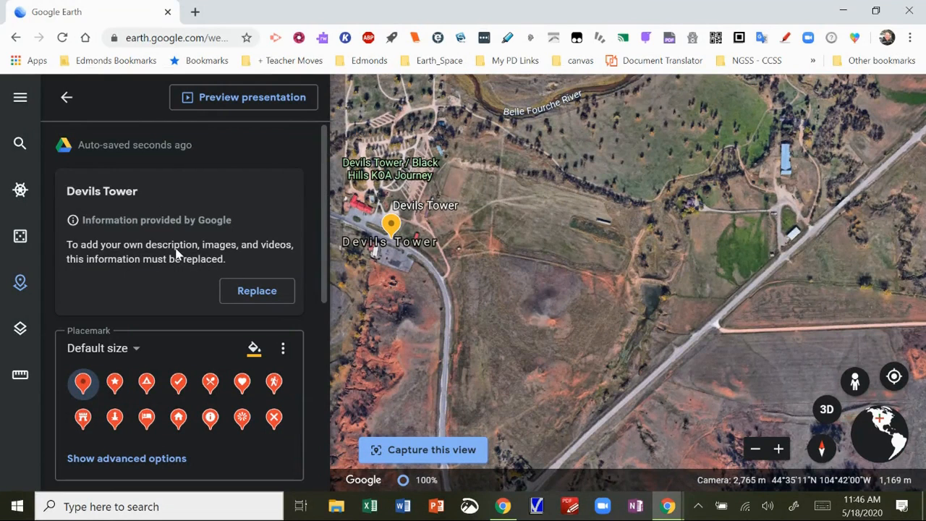
click(253, 291)
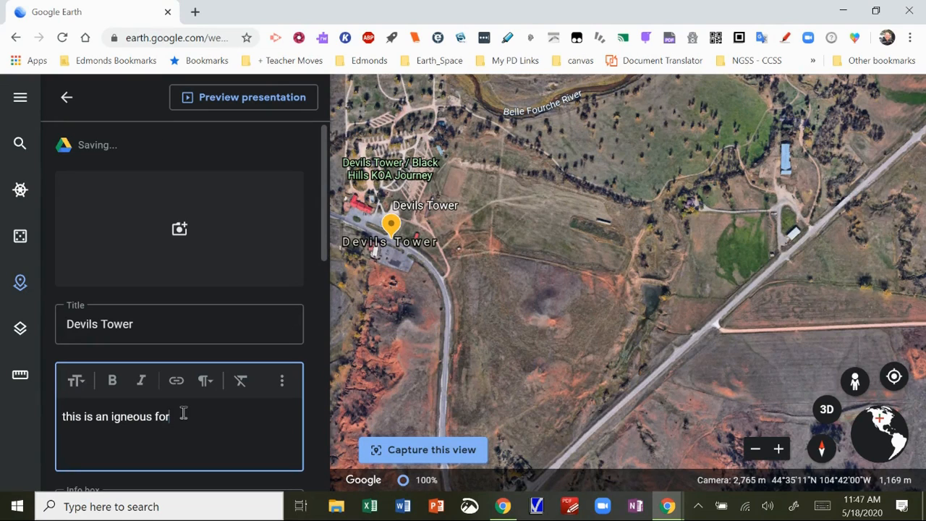
Write the basalt and Close Encounters description, correcting 'Thrid' to Third and 'ot' to to
text(mation of basalt)
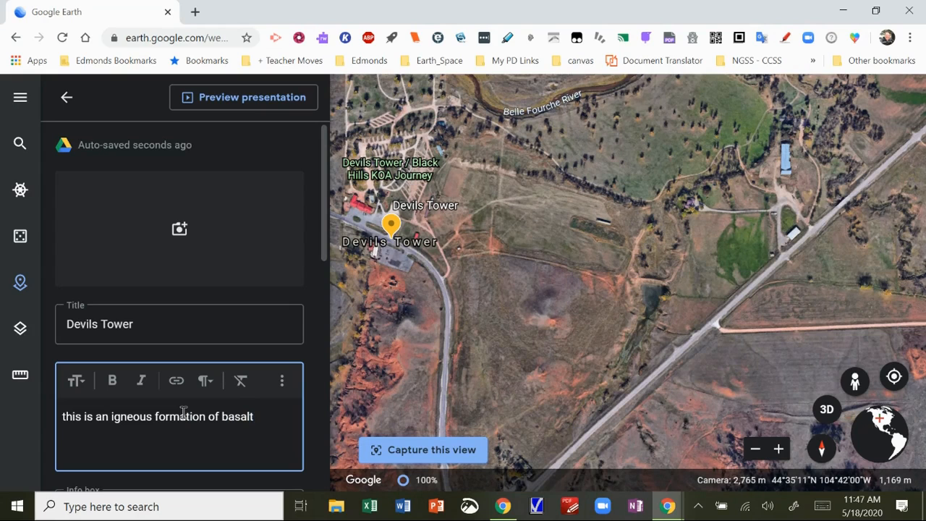
text(. I've wanted ot see this since I)
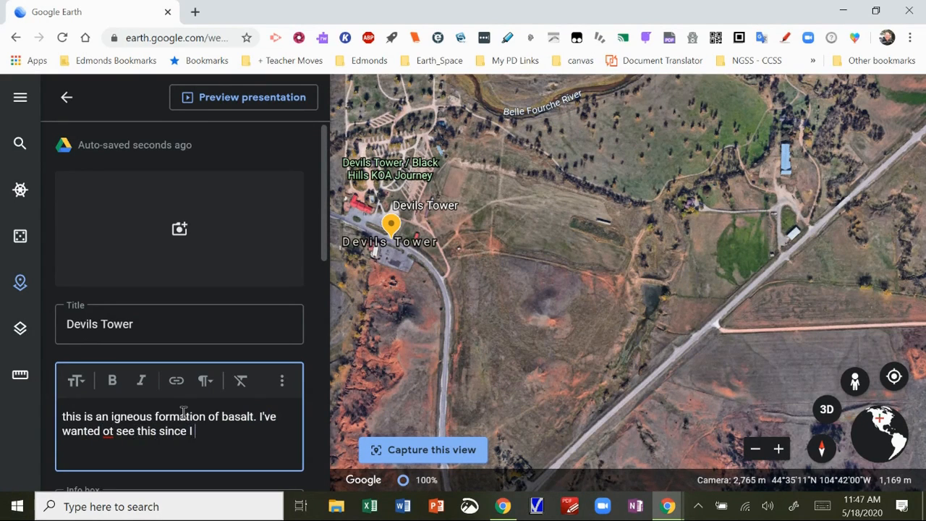
text( saw Close Encount)
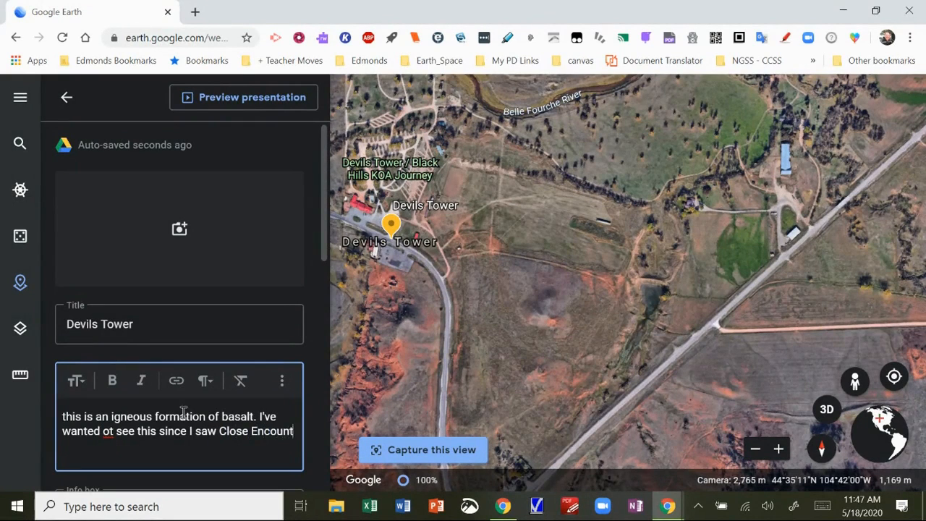
text(ers of the)
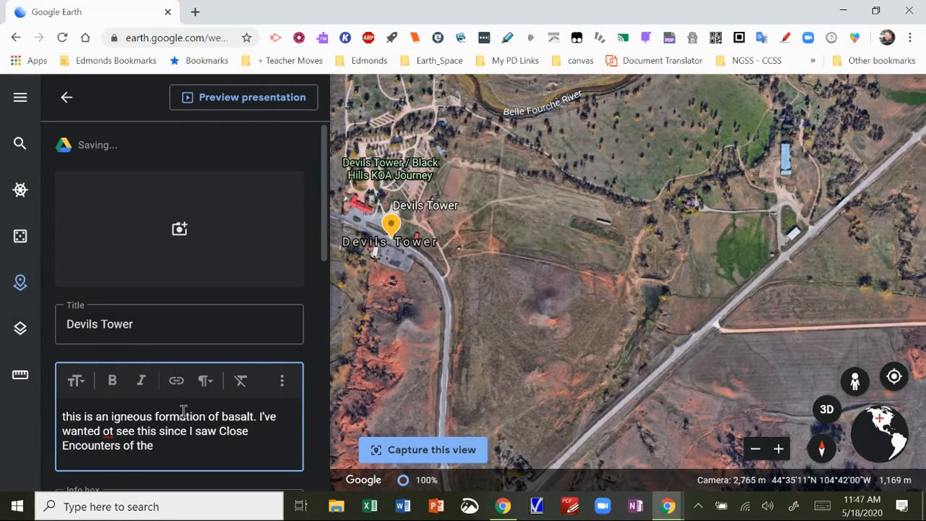
text( Thrid Kind.)
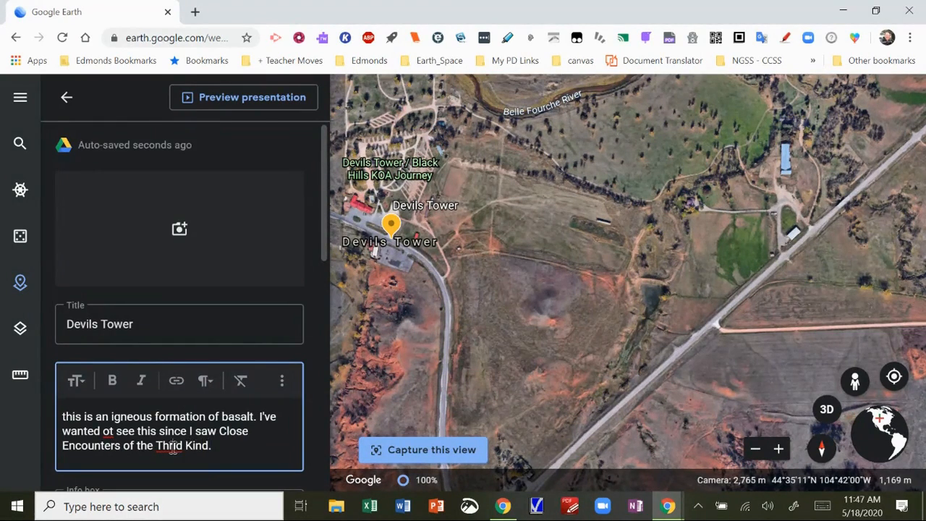
right_click(172, 444)
click(203, 186)
right_click(109, 431)
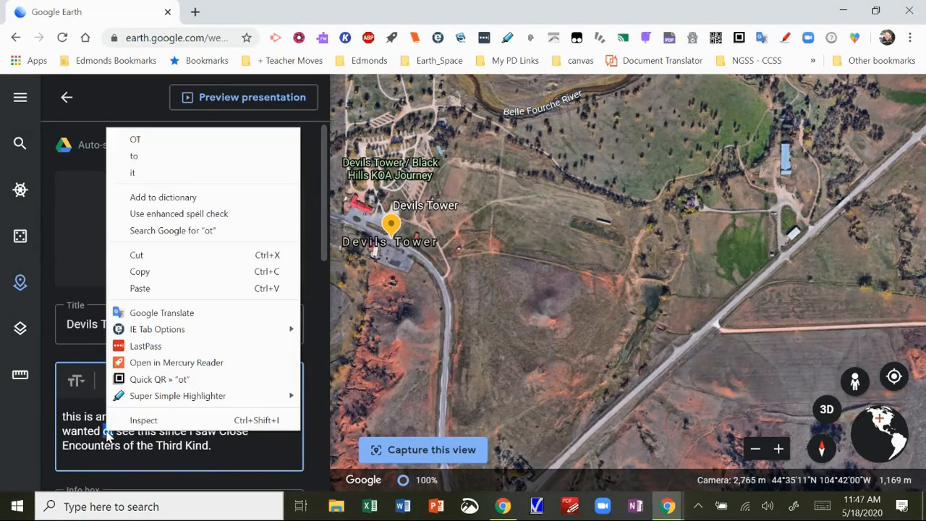
click(140, 158)
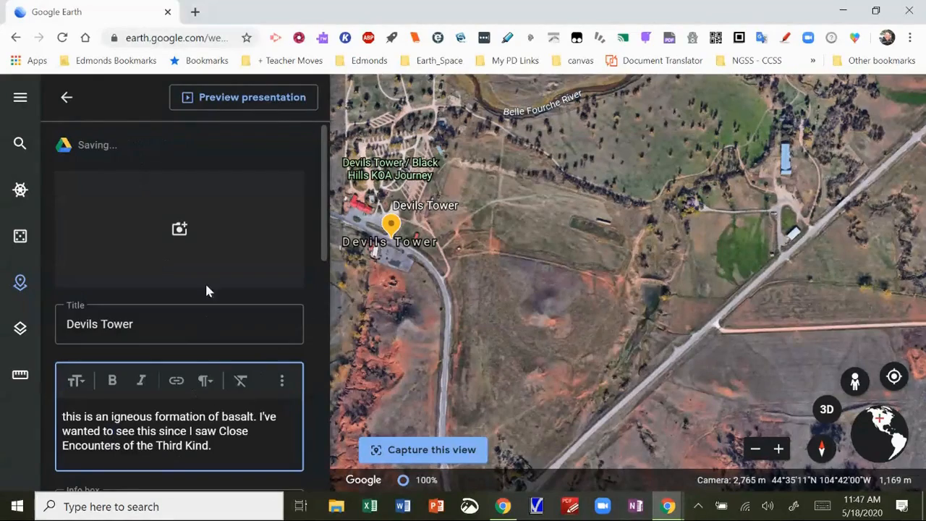
Retitle the placemark 'Devils Tower -' and finish editing
scroll(237, 275, down, 6)
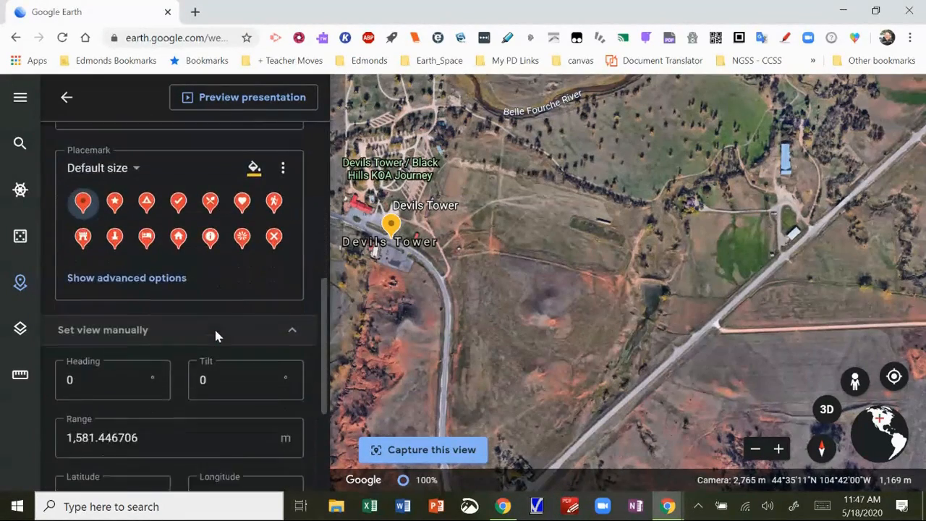
scroll(224, 314, up, 5)
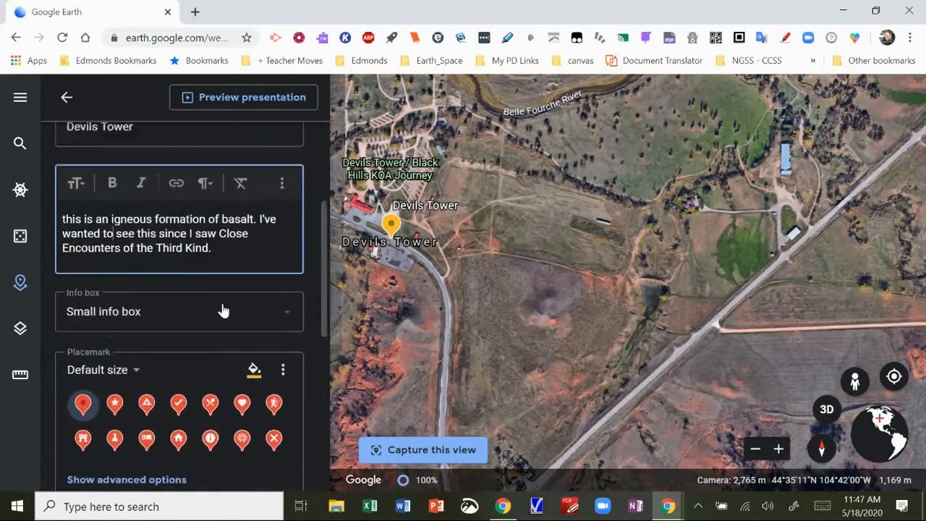
click(174, 180)
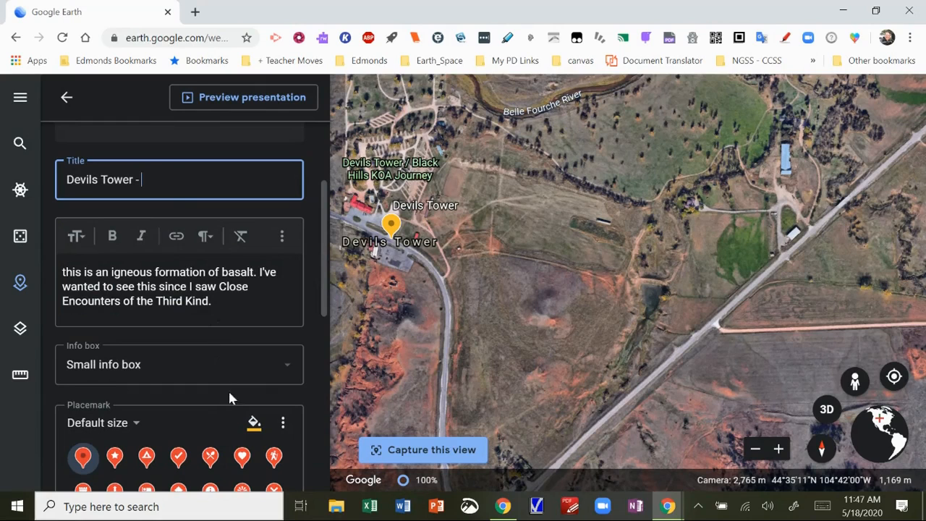
scroll(228, 369, down, 3)
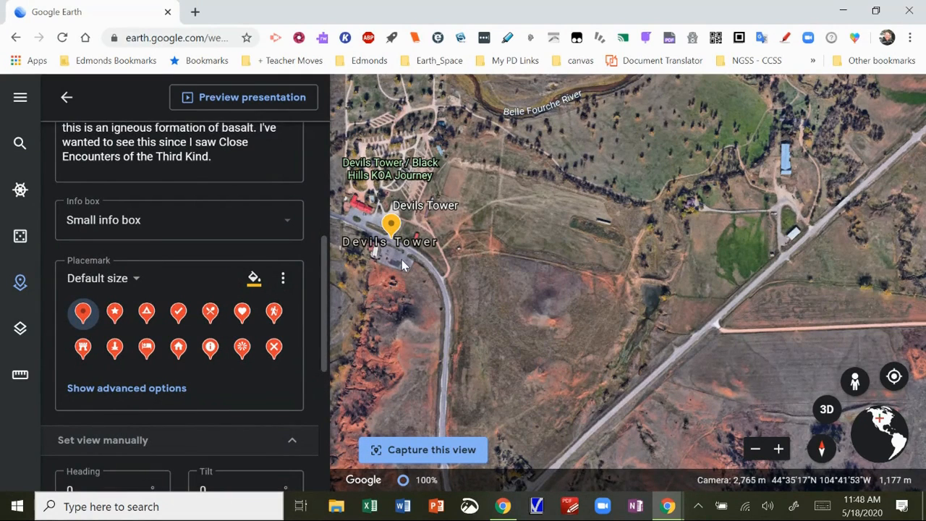
scroll(304, 380, down, 4)
scroll(301, 380, down, 1)
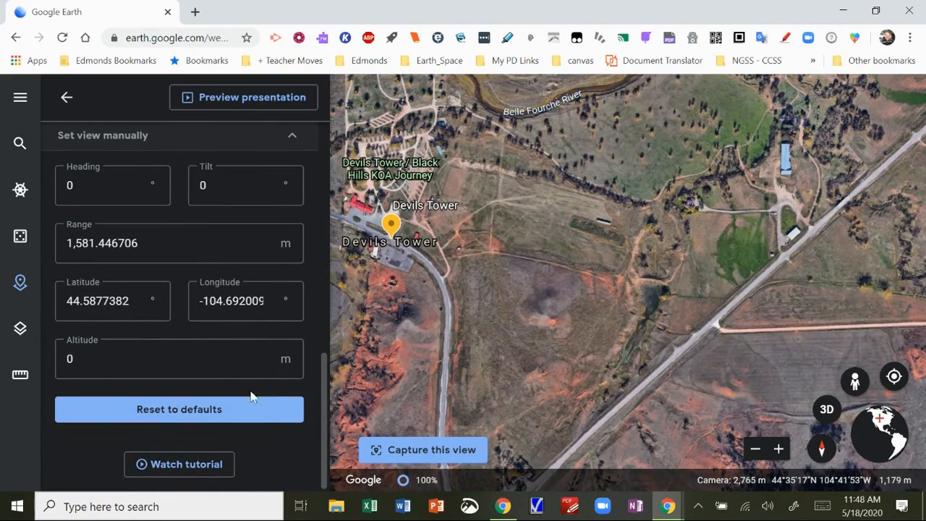
scroll(252, 398, up, 6)
scroll(245, 394, up, 1)
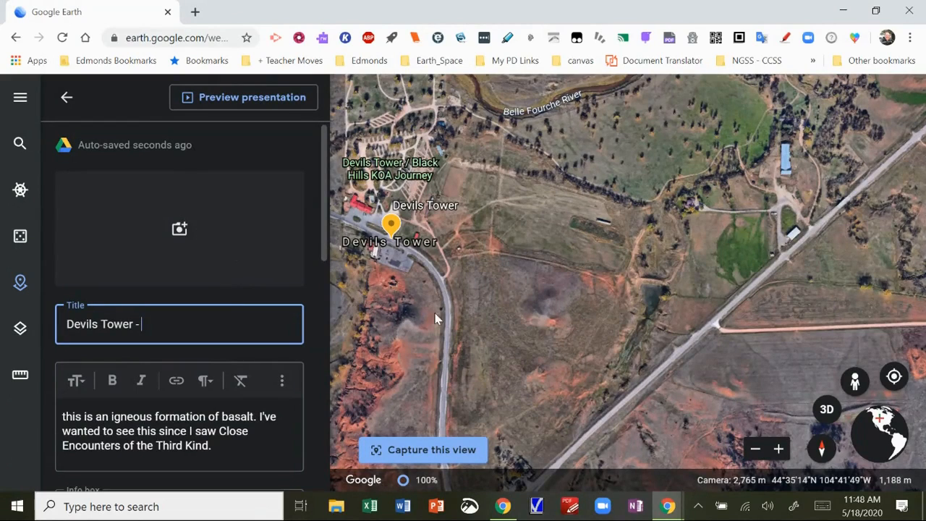
click(452, 458)
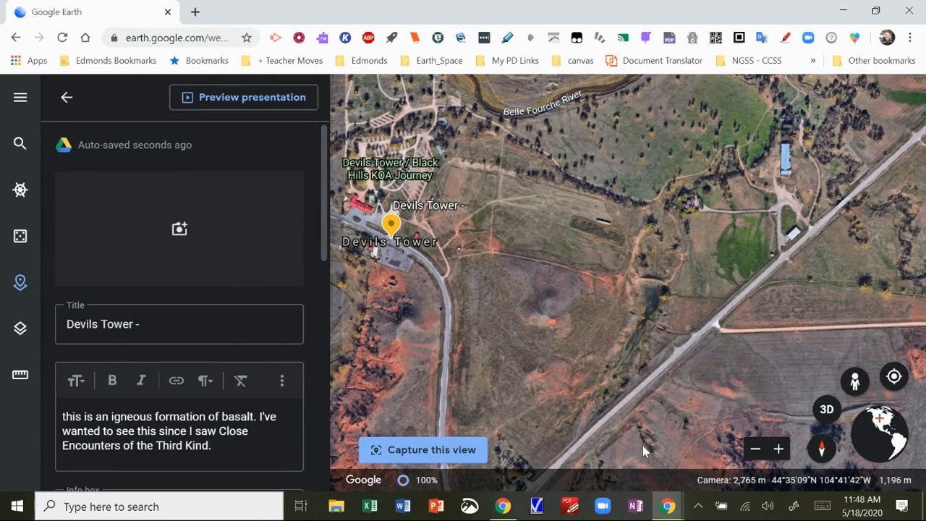
click(779, 453)
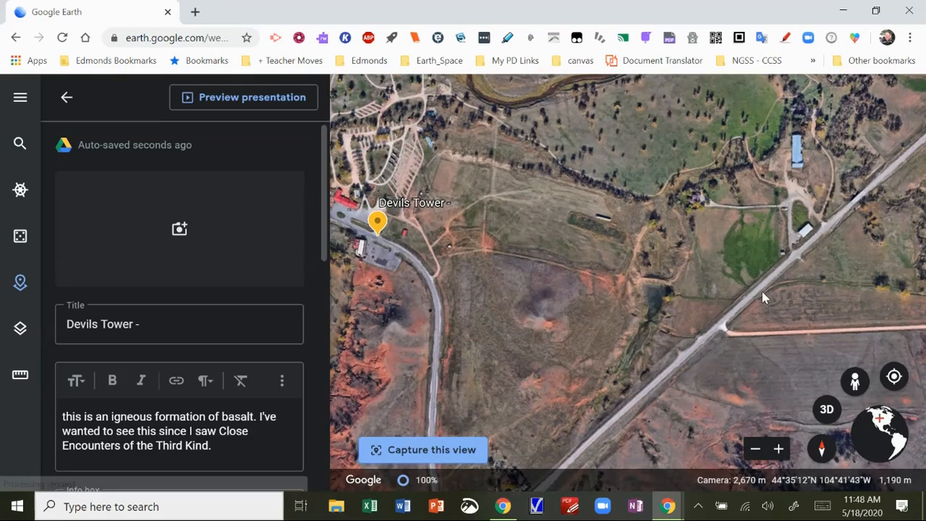
Tilt the map into 3D and orbit around the Devils Tower site
click(827, 411)
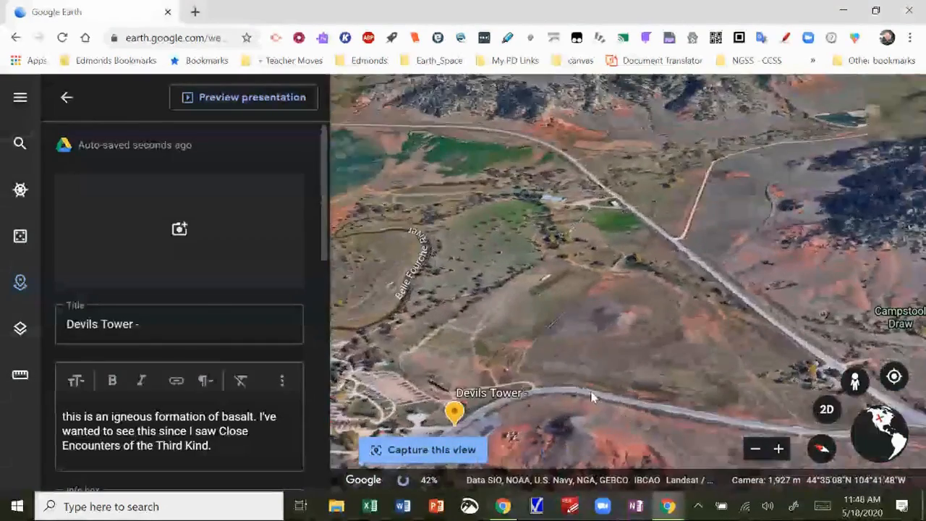
shift+drag(592, 398, 692, 459)
shift+drag(771, 395, 631, 430)
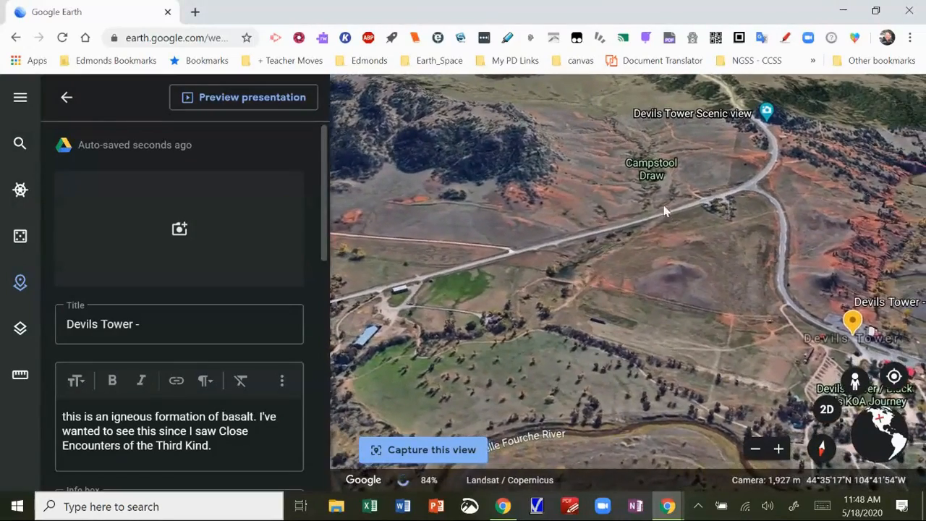
drag(666, 211, 644, 129)
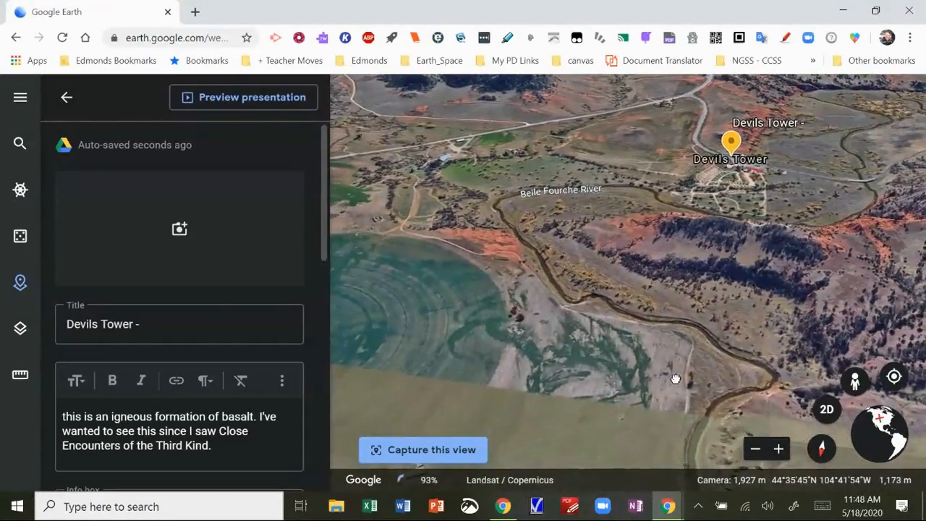
drag(675, 379, 655, 427)
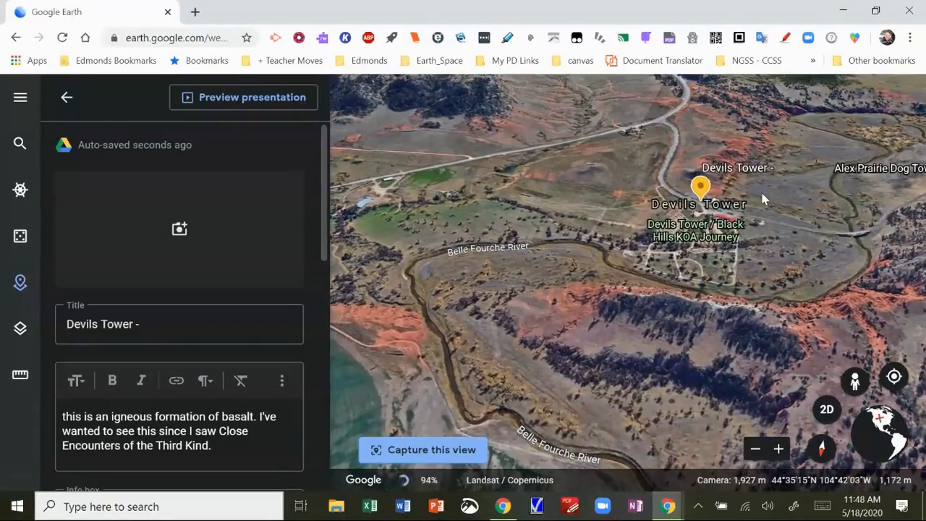
drag(636, 147, 615, 168)
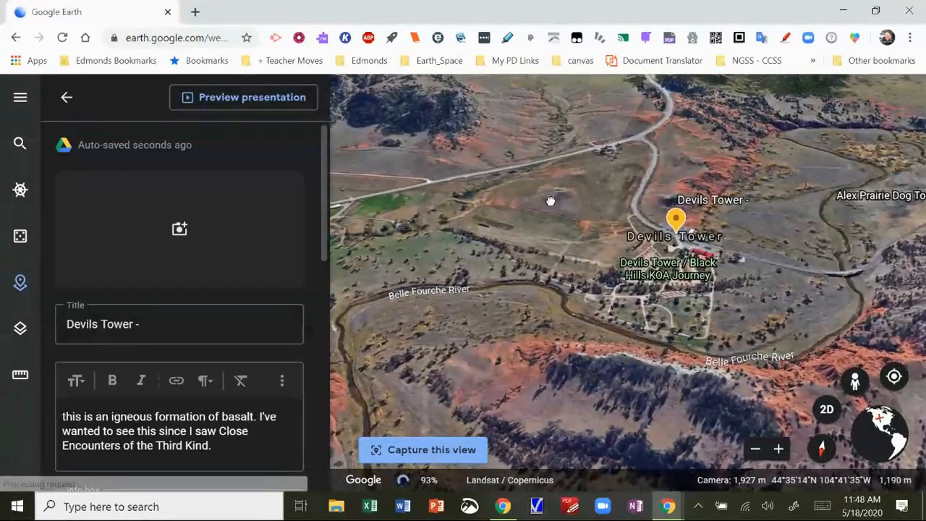
click(778, 451)
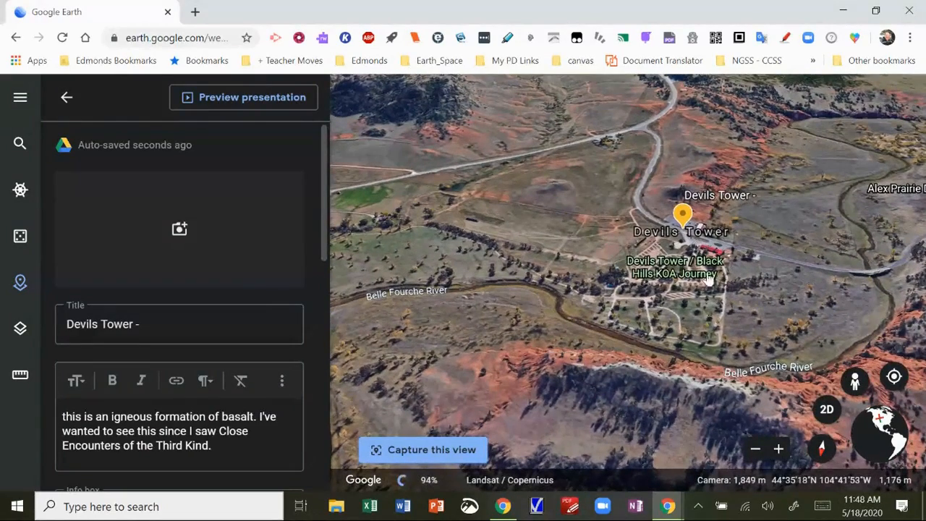
Move the placemark beside the river bend and enter Street View near the tower
click(723, 322)
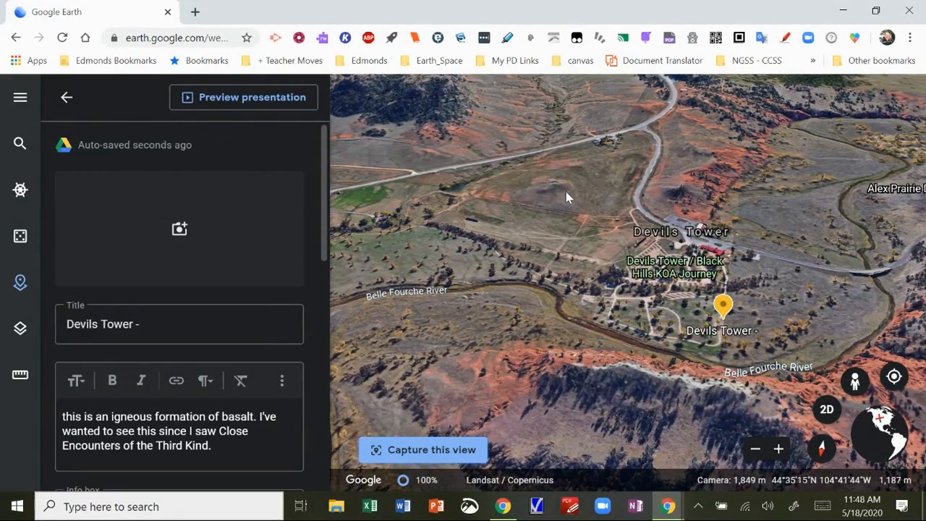
drag(643, 338, 652, 209)
drag(635, 353, 660, 440)
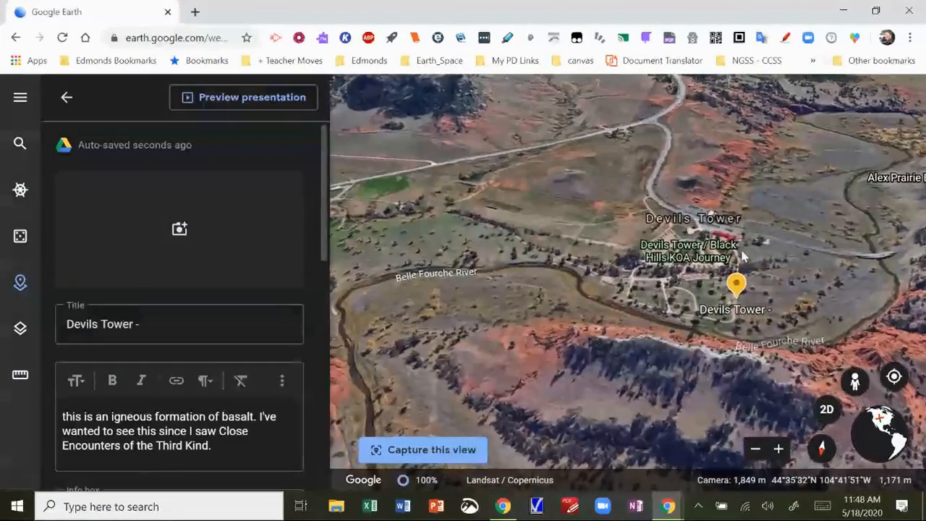
click(858, 387)
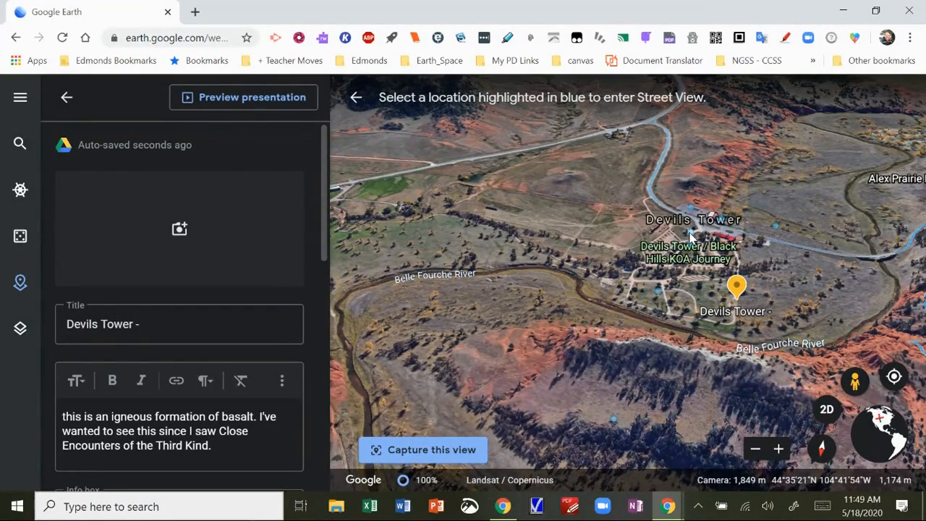
click(690, 235)
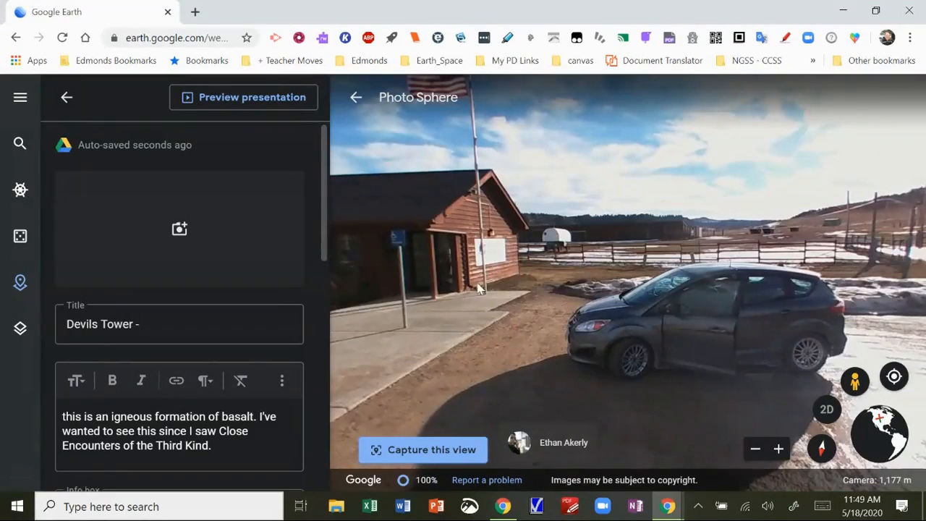
Turn the Photo Sphere until Devils Tower appears, then return to the aerial campground view
drag(430, 276, 868, 242)
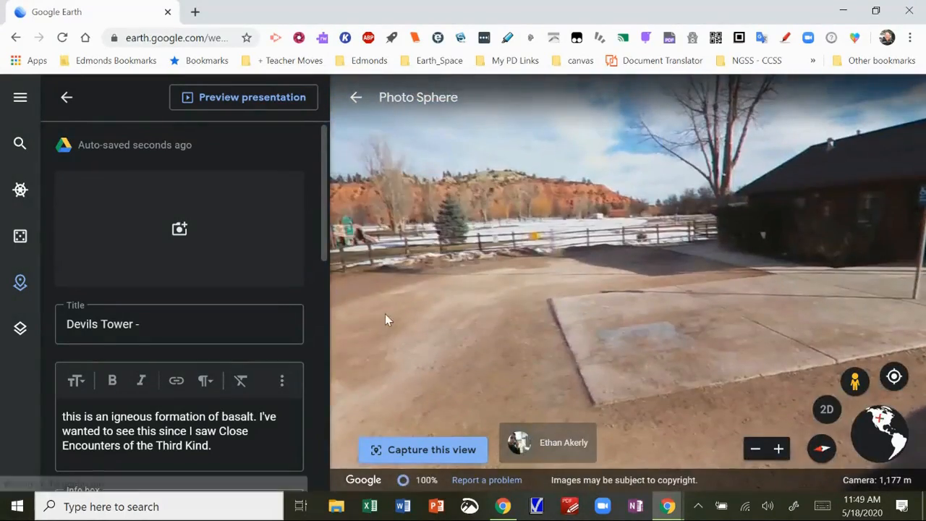
drag(386, 317, 925, 282)
drag(395, 290, 548, 380)
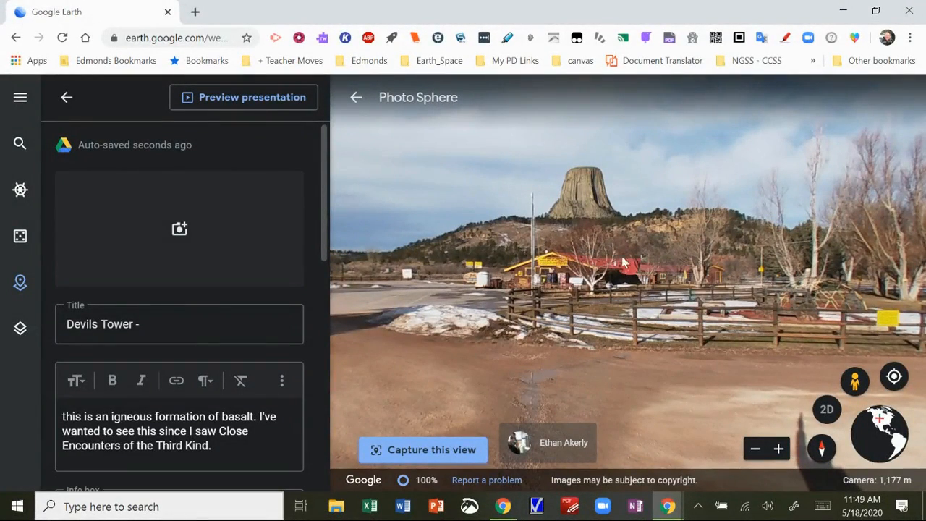
click(854, 383)
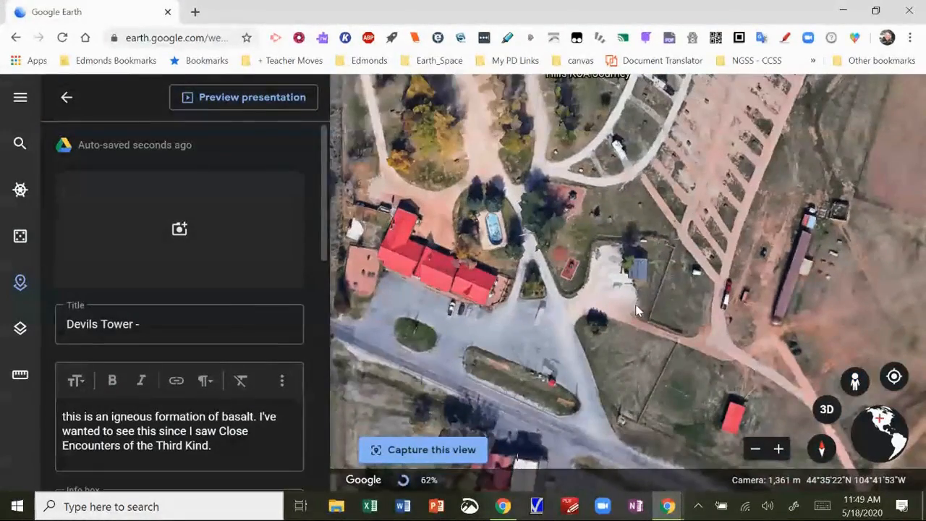
Zoom out and pan the map to bring Devils Tower and its Visitor Center into view
click(751, 454)
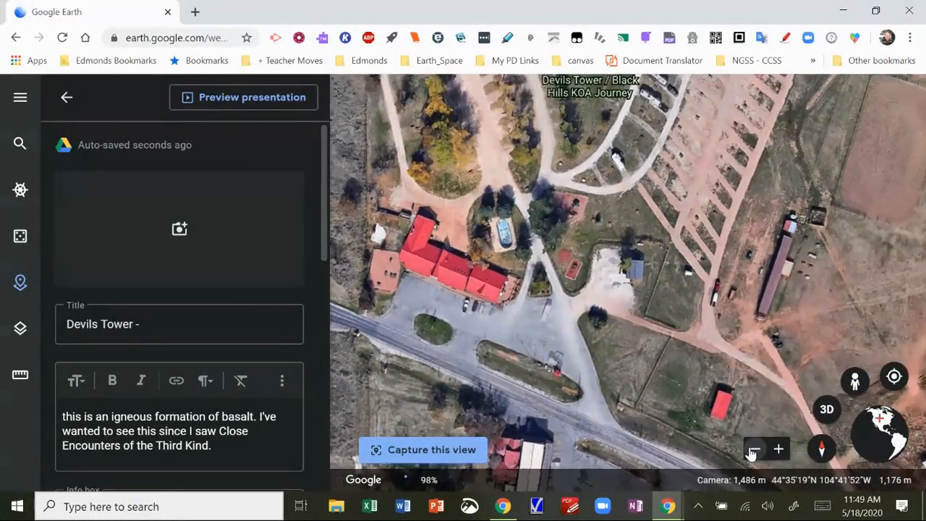
drag(527, 179, 555, 367)
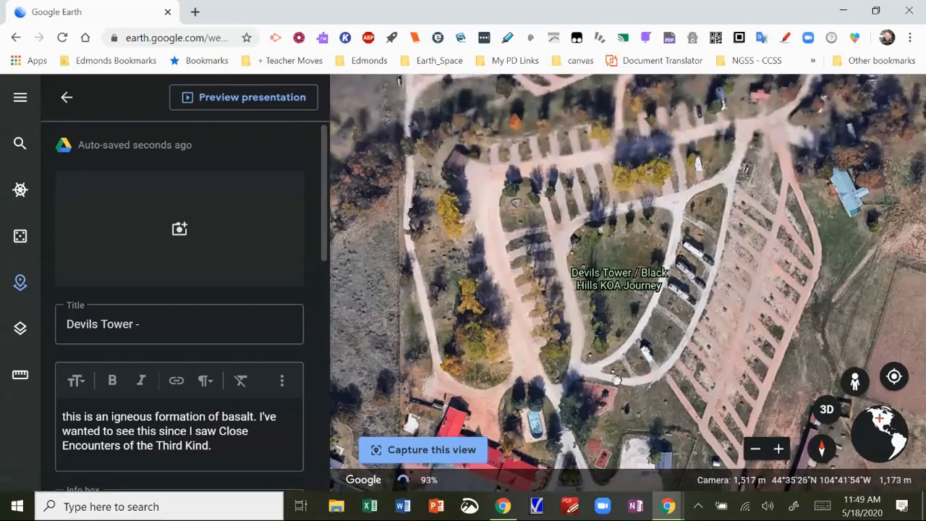
drag(645, 113, 631, 326)
click(756, 452)
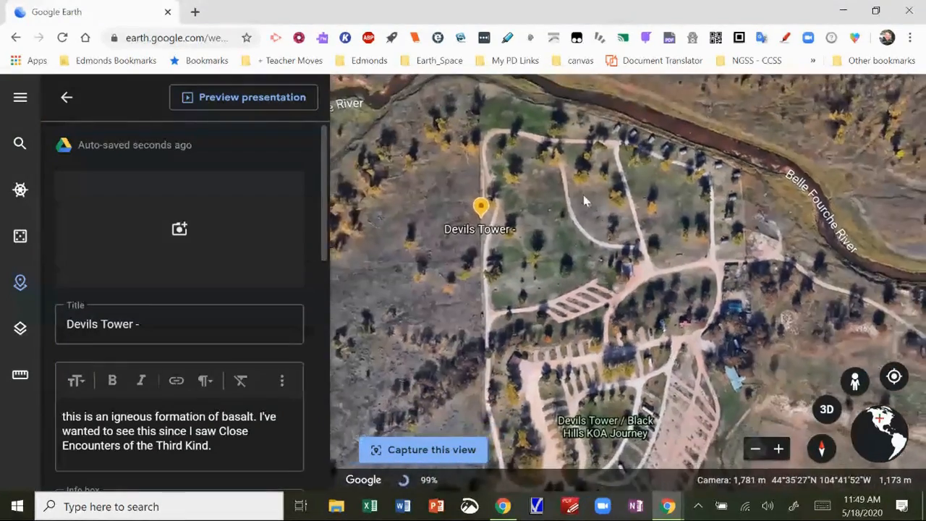
drag(584, 197, 592, 418)
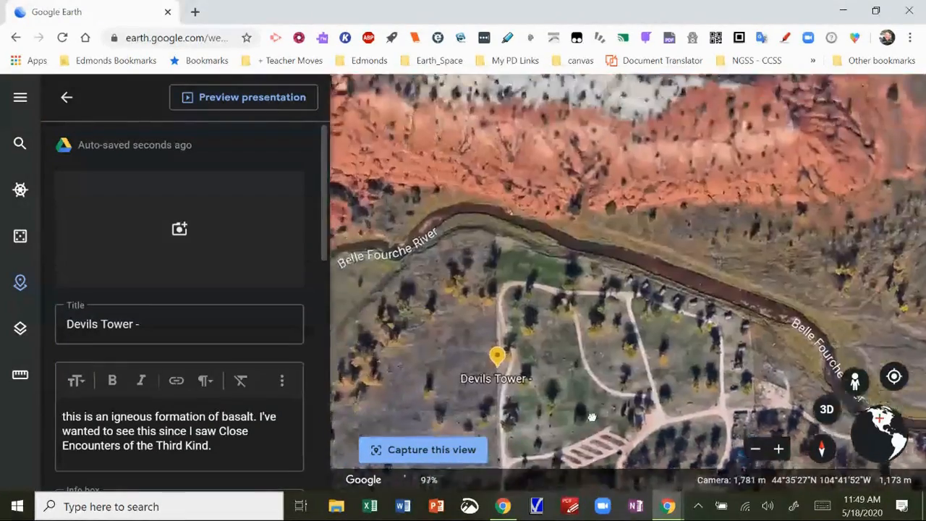
drag(554, 149, 570, 434)
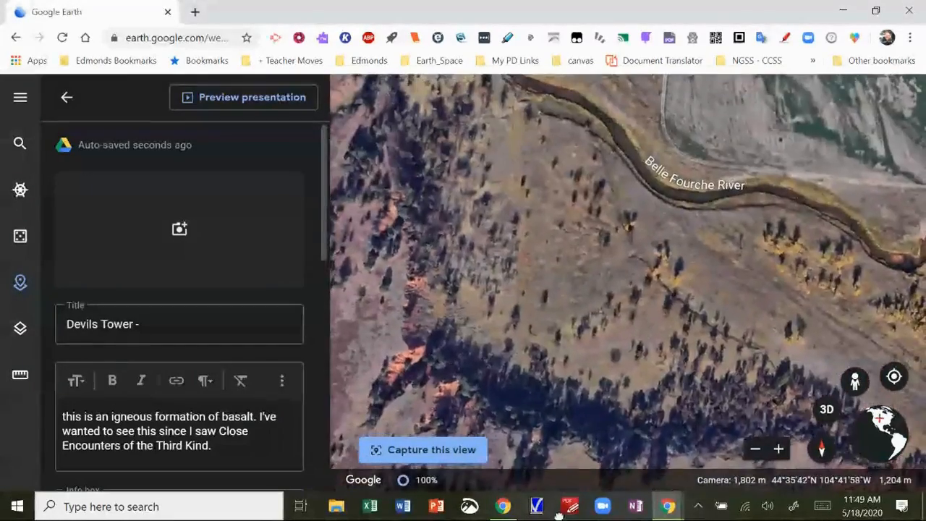
drag(556, 229, 814, 329)
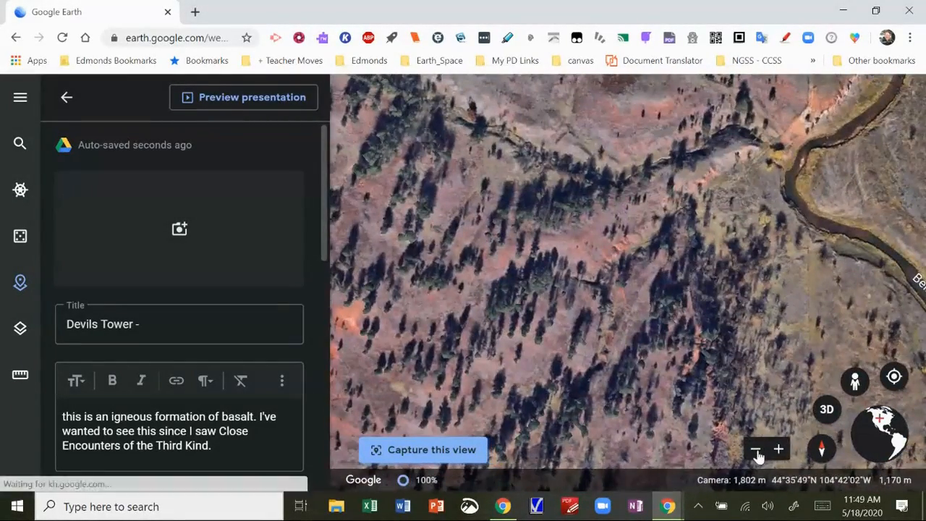
click(756, 450)
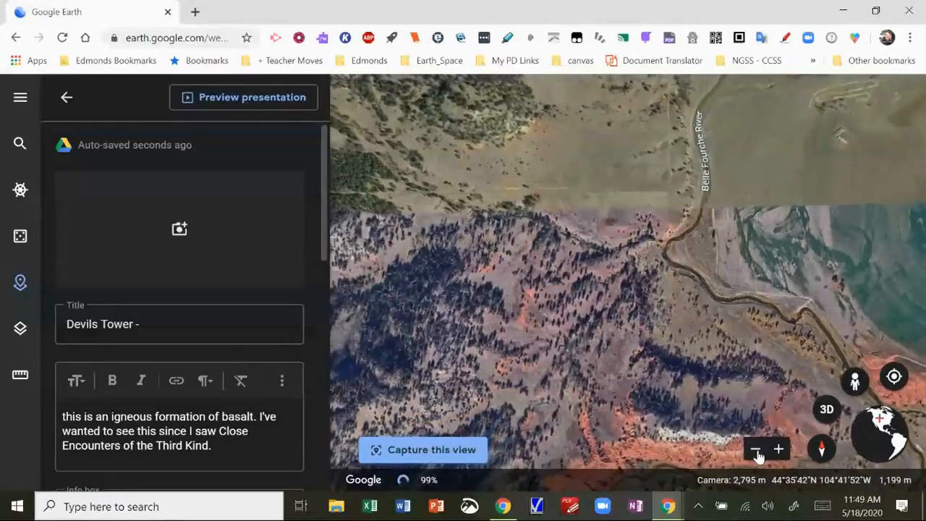
drag(717, 376, 829, 361)
drag(427, 375, 628, 113)
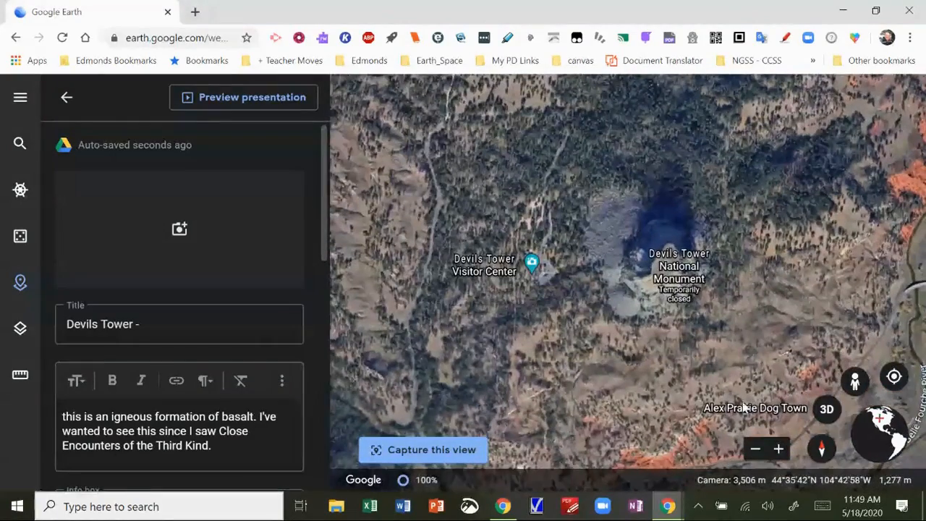
Tilt to 3D, zoom in on Devils Tower, and capture that view for its placemark
click(824, 414)
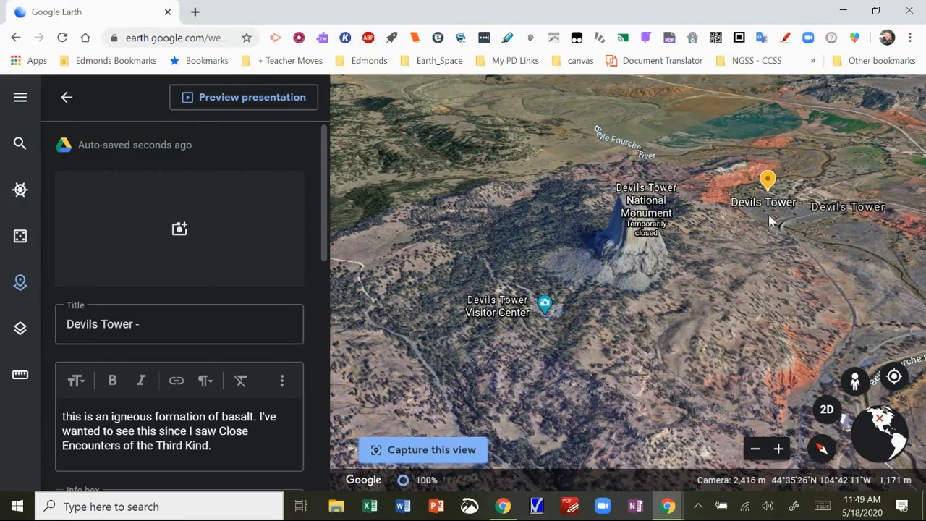
click(779, 450)
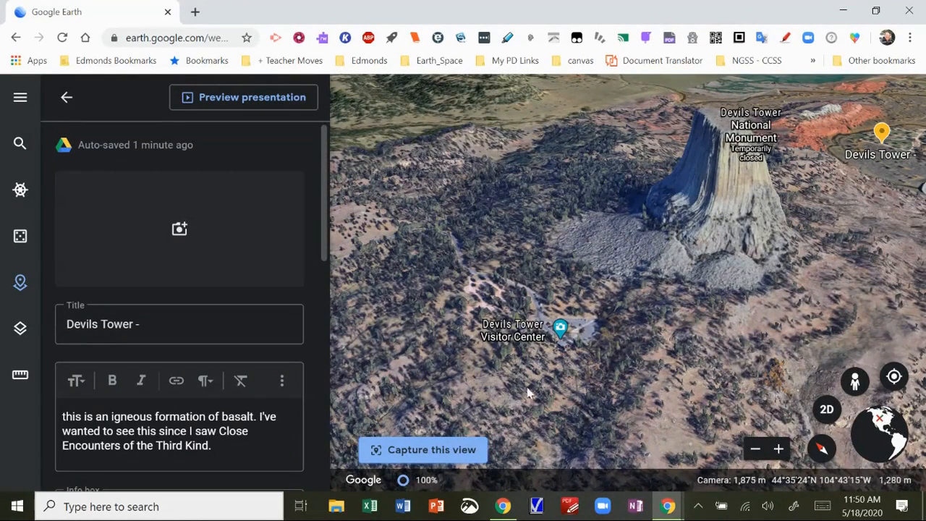
click(463, 450)
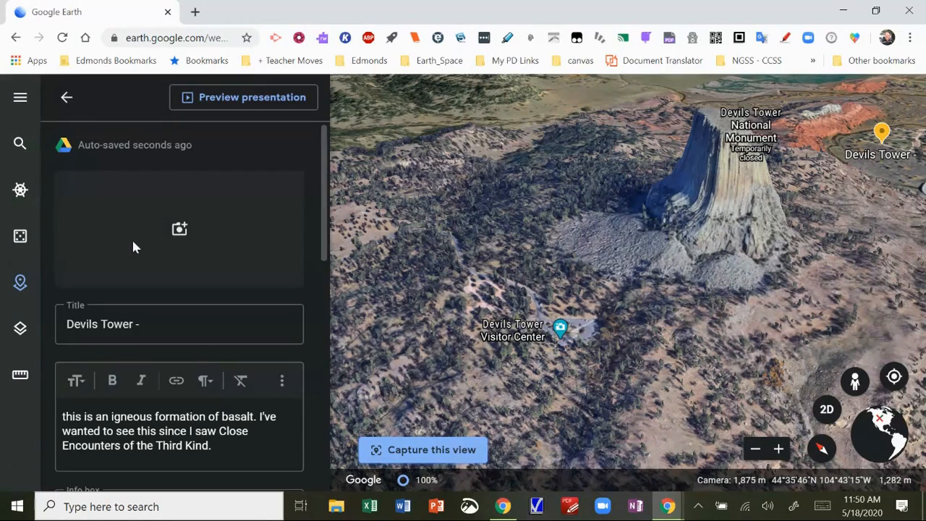
scroll(230, 405, down, 3)
click(66, 100)
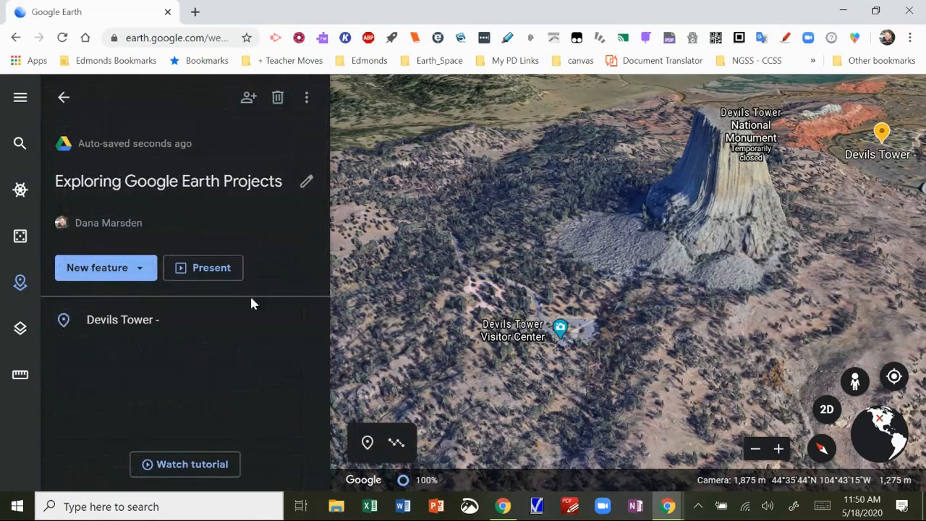
Search 'mount' to fly to Mountlake Terrace High School and add it to the project
click(123, 269)
click(127, 278)
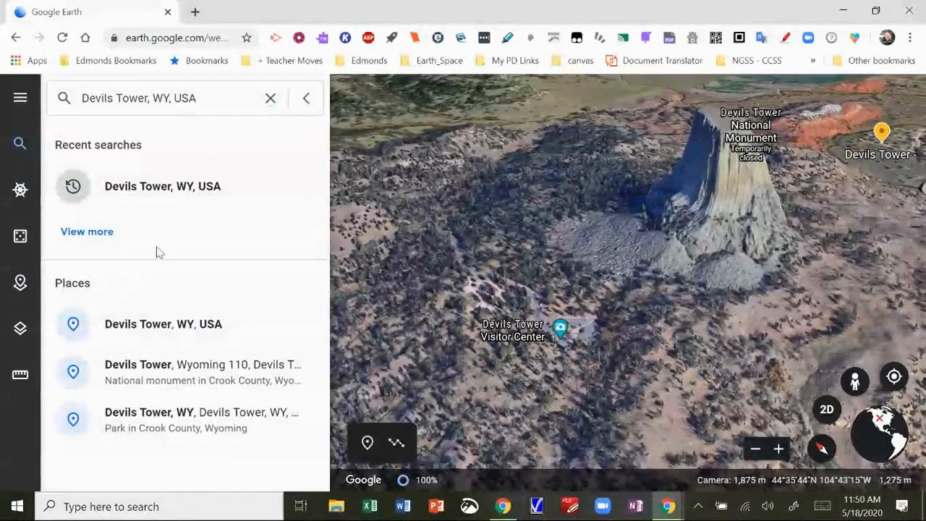
click(271, 99)
text(mount)
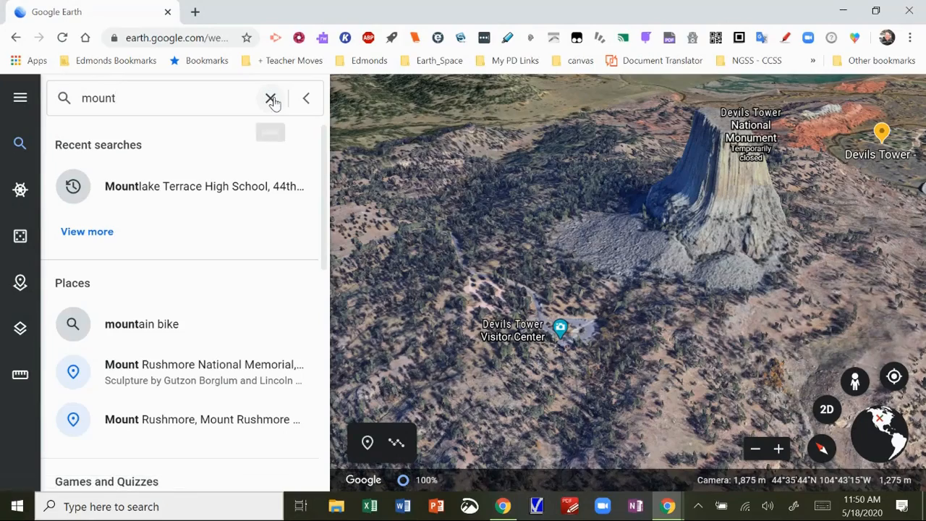
click(178, 189)
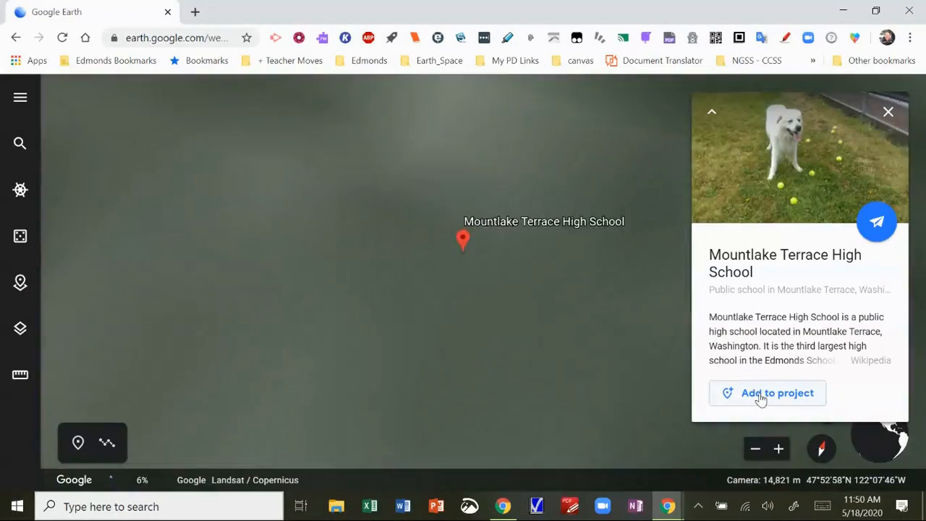
click(760, 398)
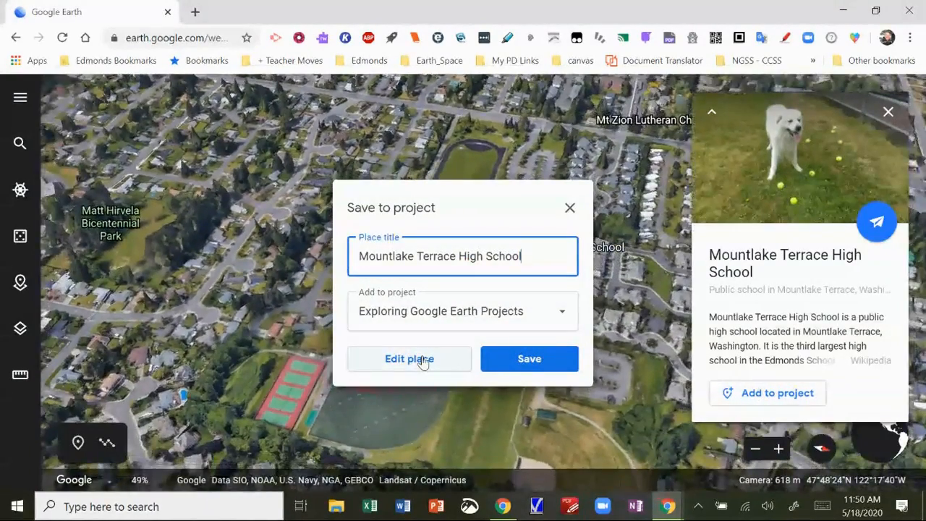
Capture the school's view and describe it as "Here's where we start on our trip."
click(423, 359)
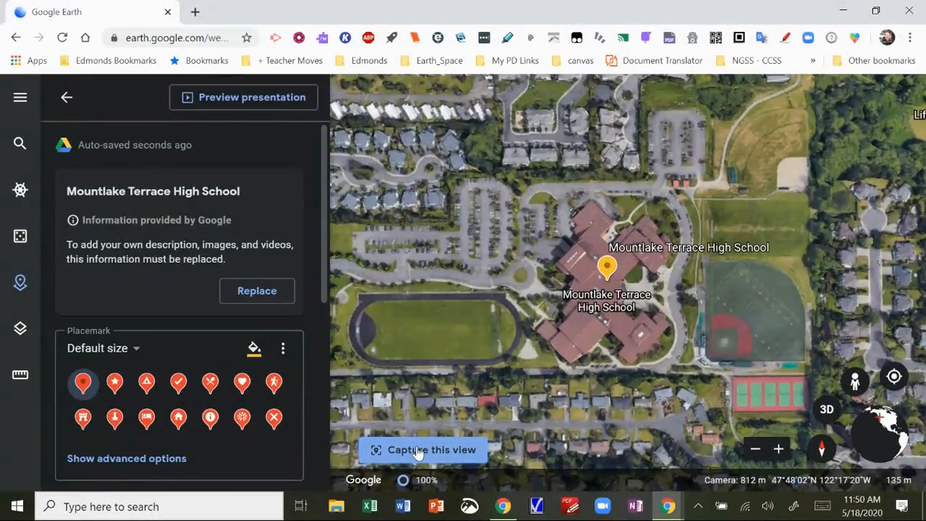
click(417, 451)
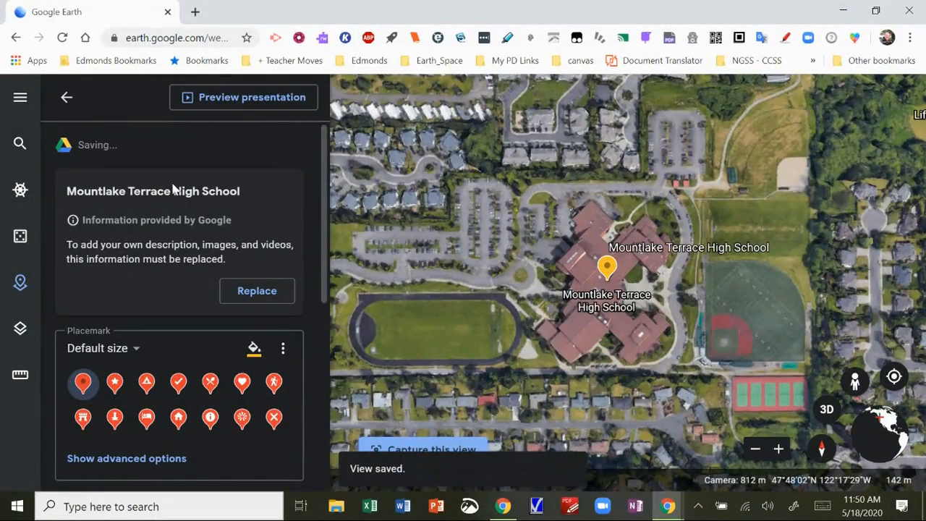
click(258, 292)
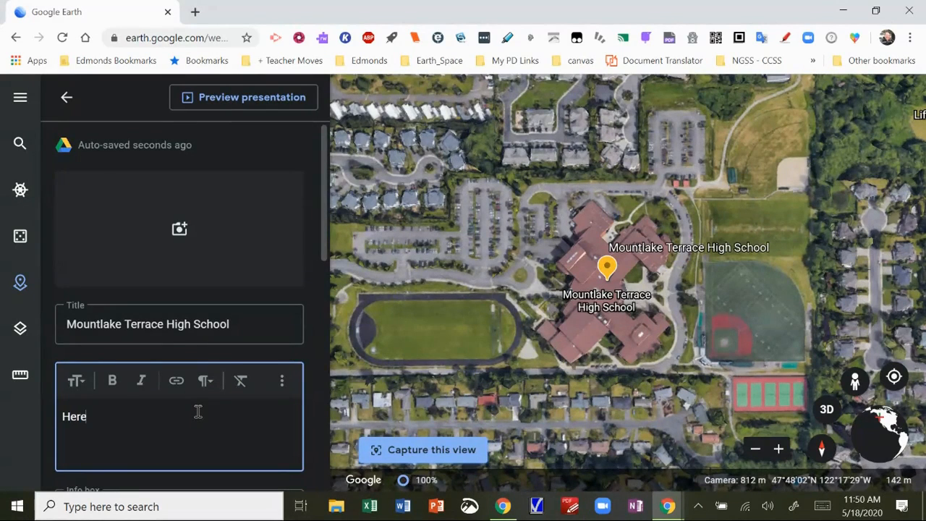
text(Here's where we start on our trip.)
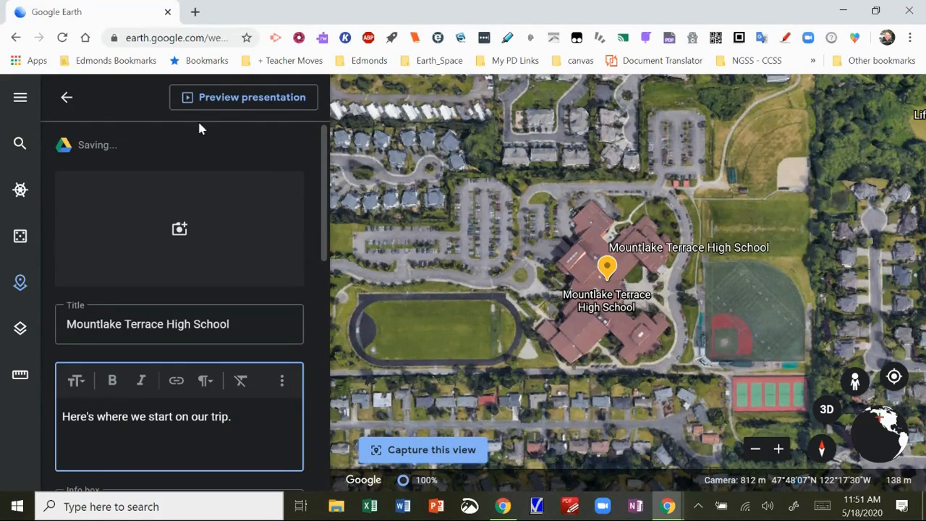
click(64, 97)
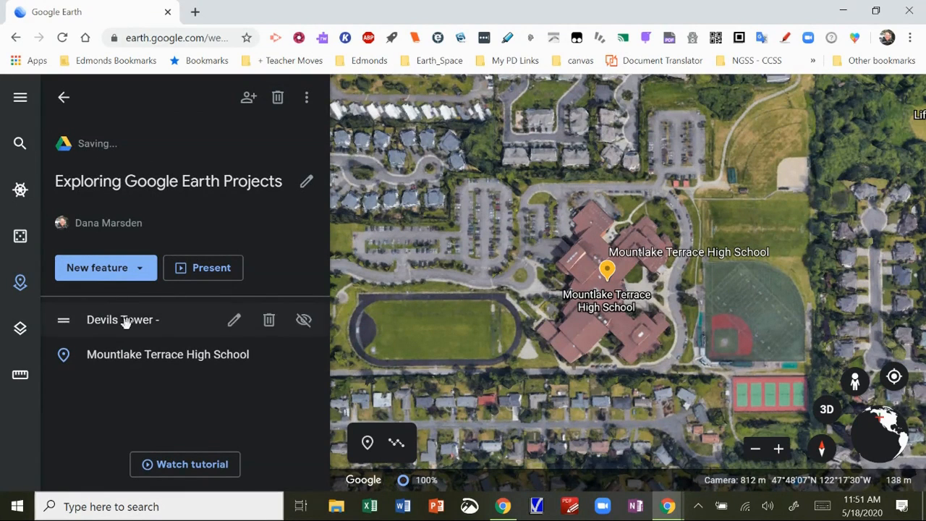
Move Mountlake Terrace High School above Devils Tower, then present the project and advance to slide 2
drag(63, 357, 73, 324)
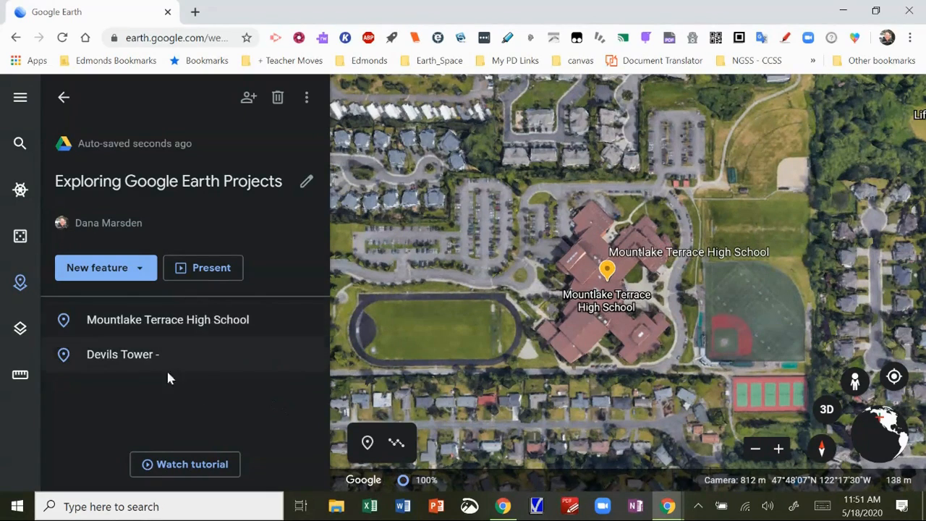
click(211, 270)
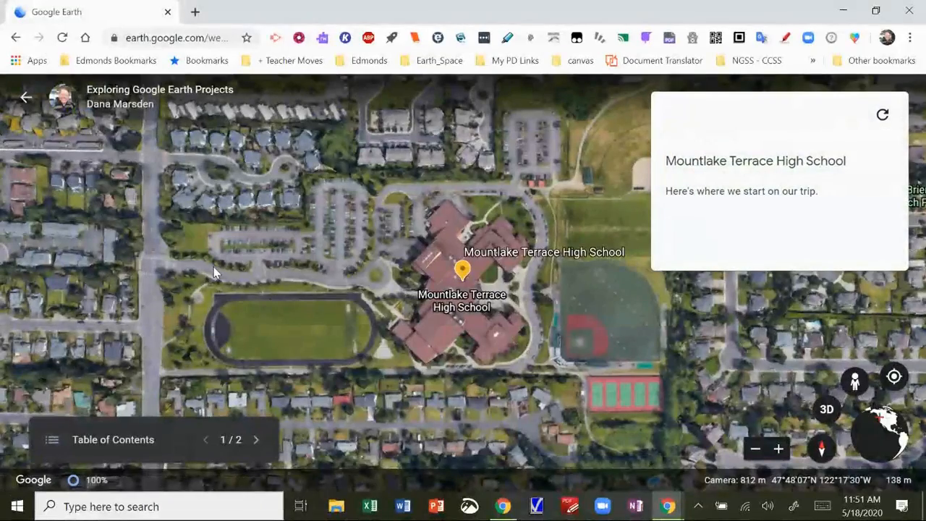
click(257, 445)
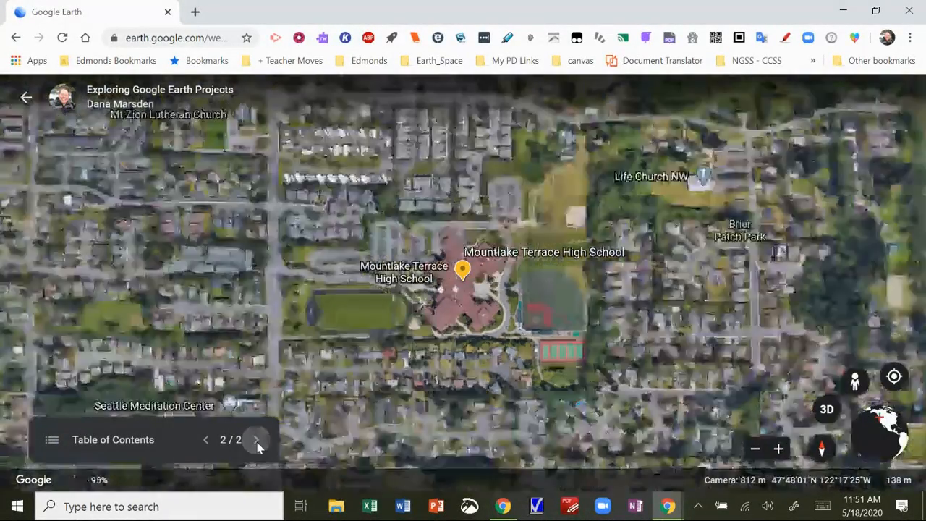